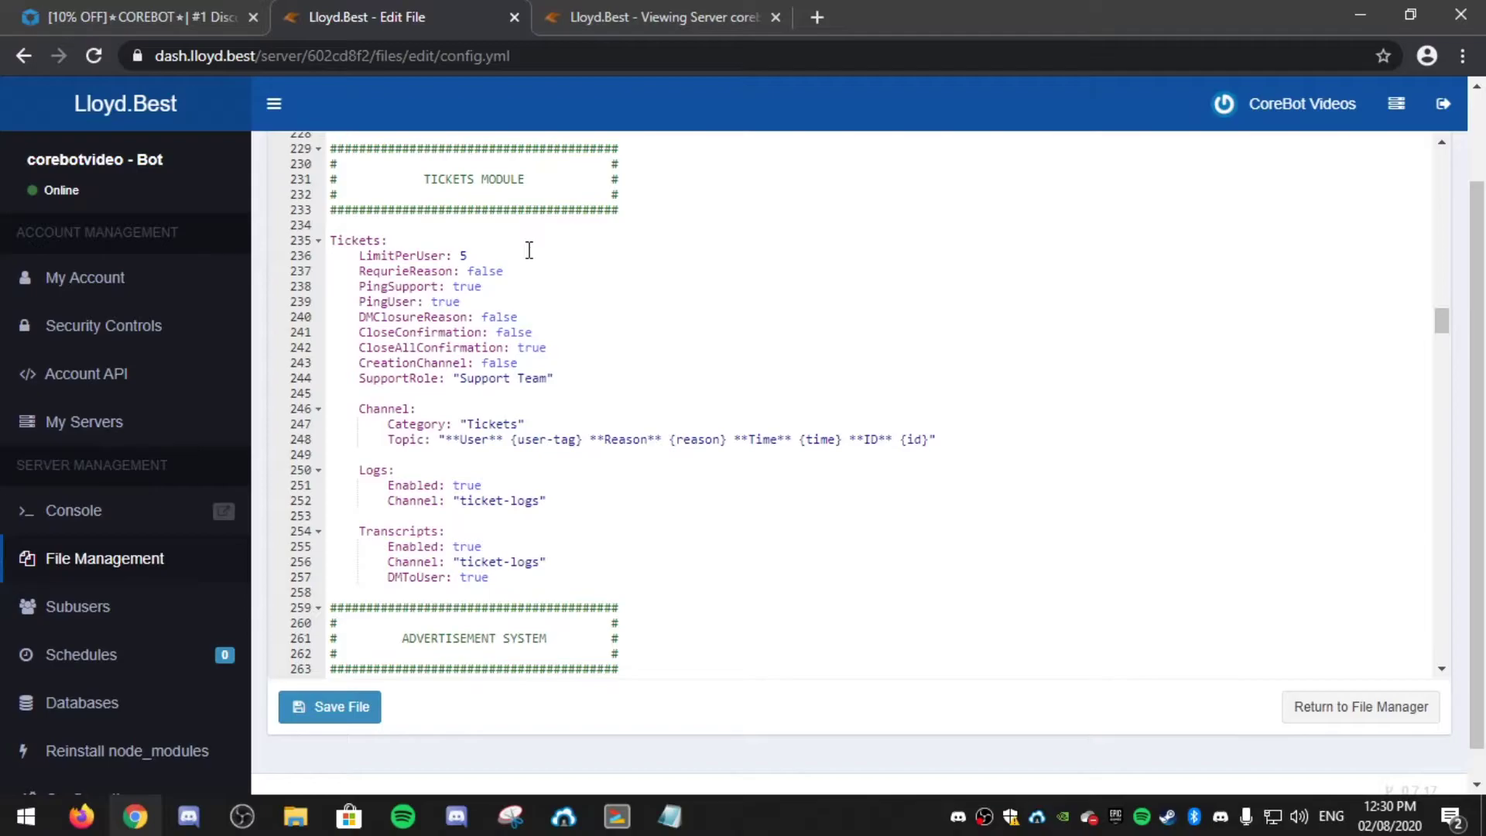
Step: Set DMClosureReason to true in the Tickets module of config.yml
{"action": "double_click", "coordinate": [553, 313]}
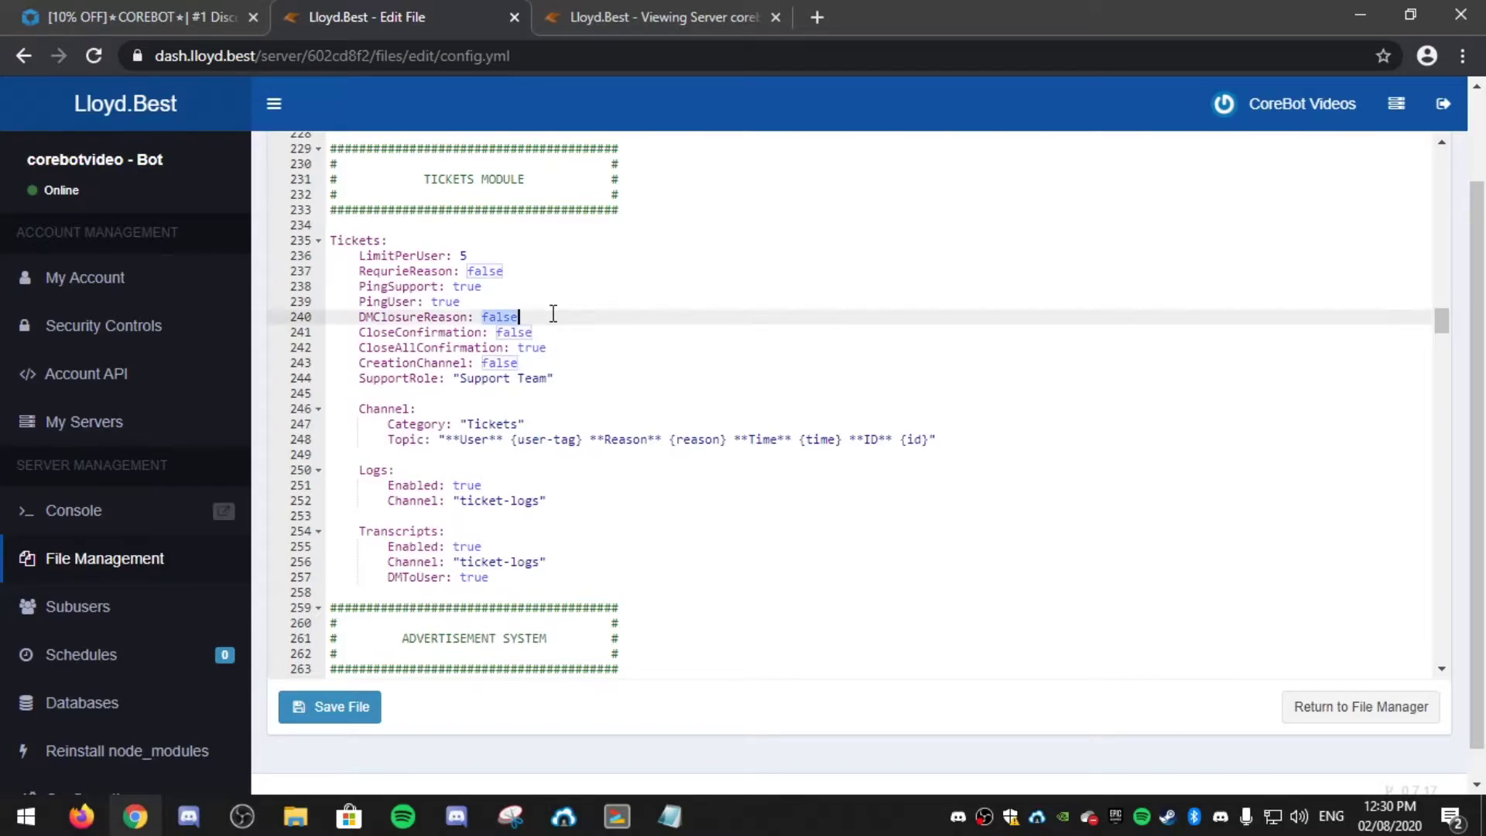
{"action": "type", "text": "true"}
{"action": "double_click", "coordinate": [584, 345]}
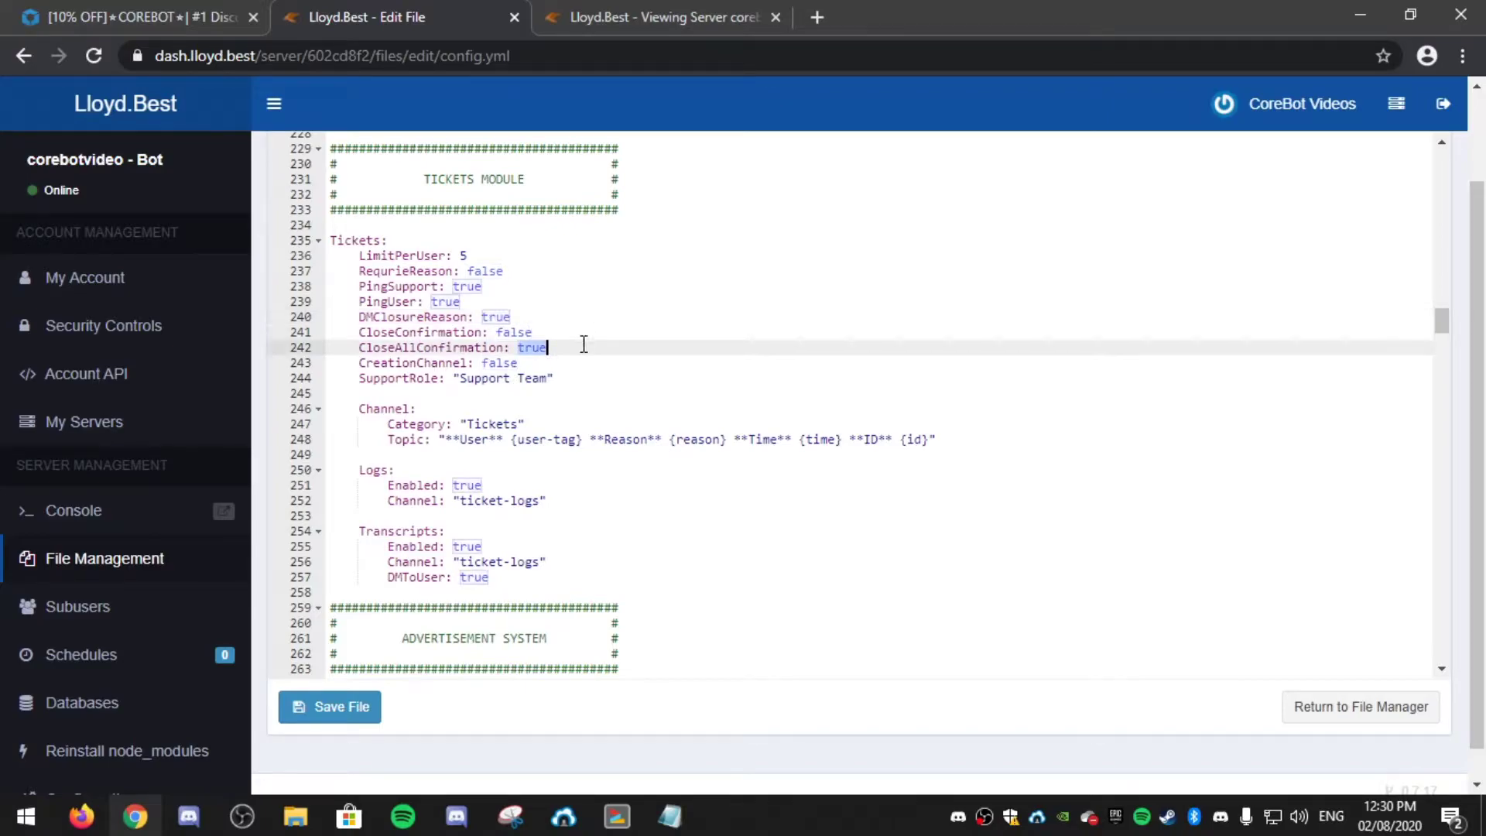
{"action": "double_click", "coordinate": [589, 337]}
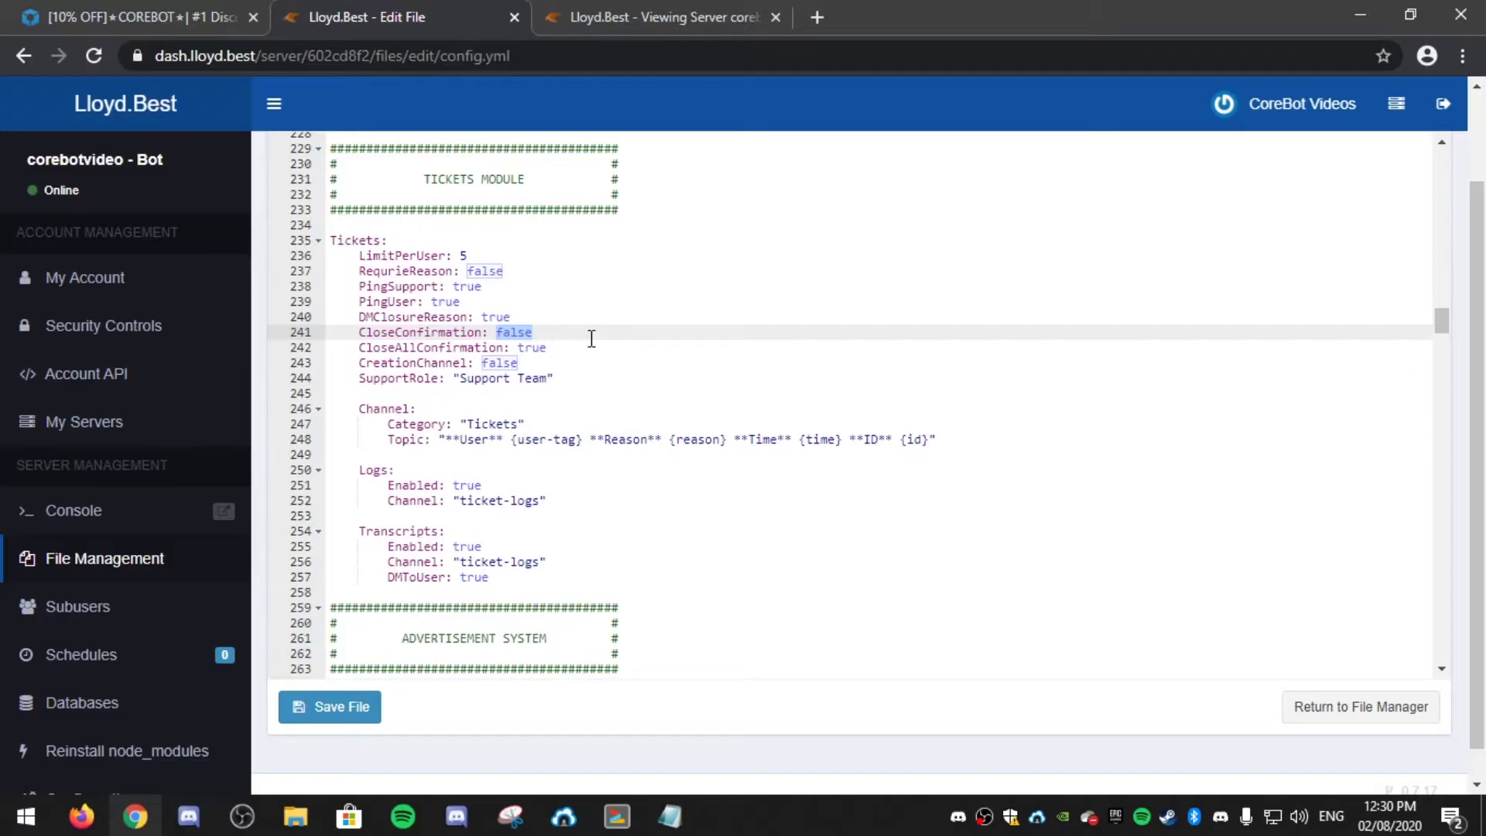
{"action": "double_click", "coordinate": [529, 368]}
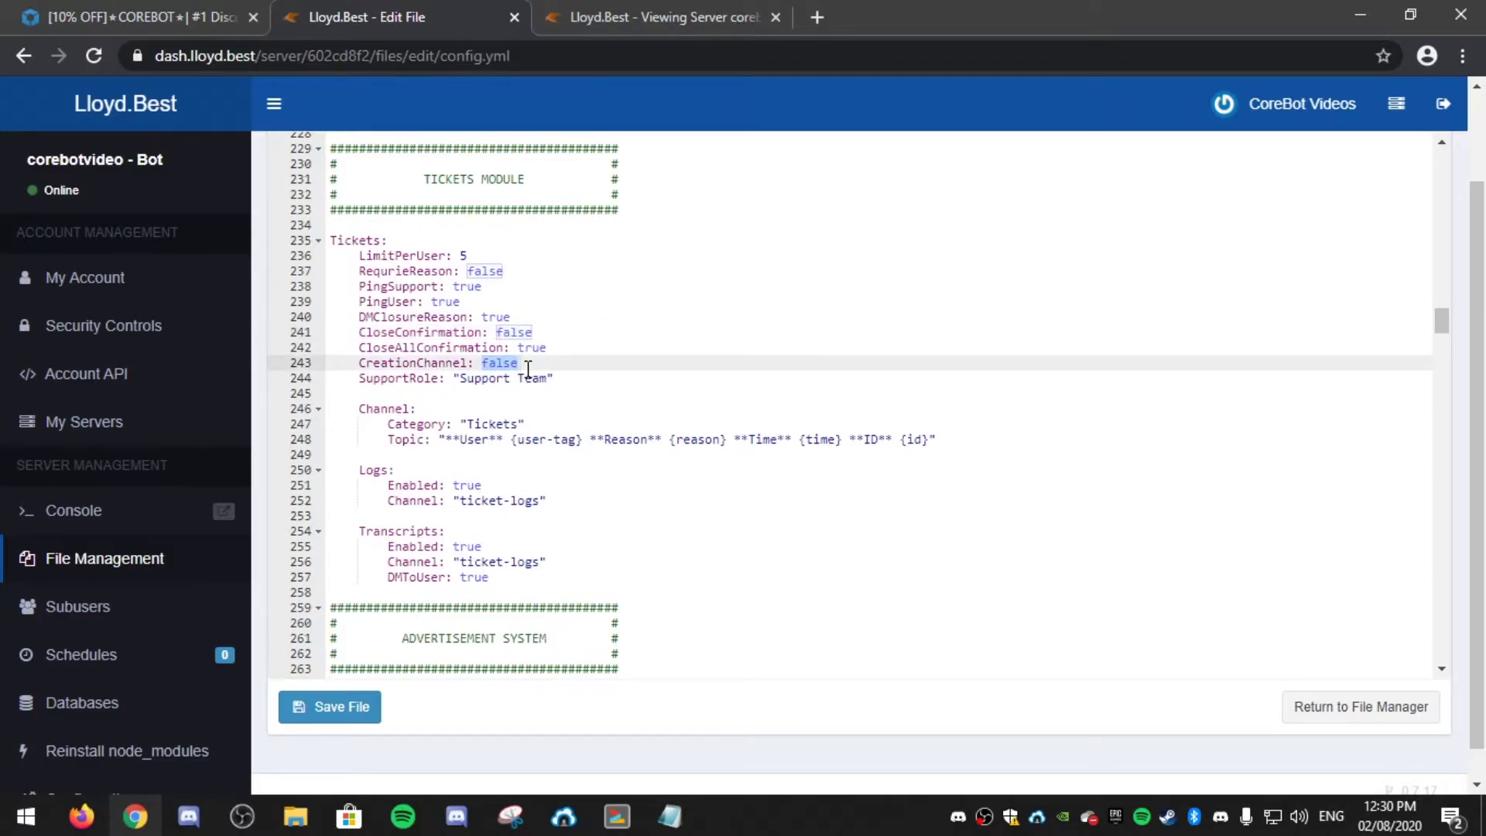
{"action": "type", "text": "tickets"}
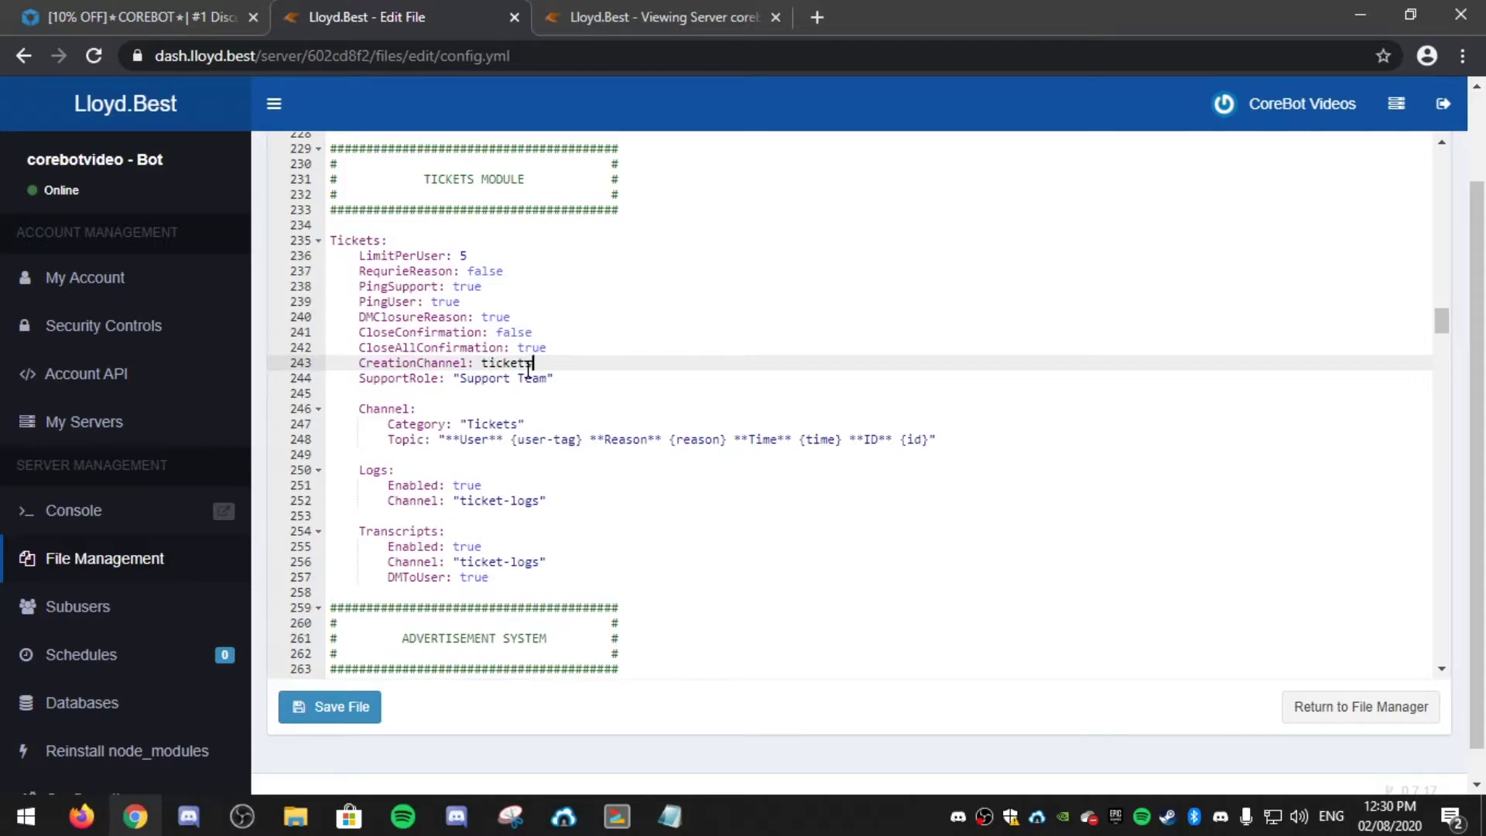
{"action": "key", "text": "ctrl+z"}
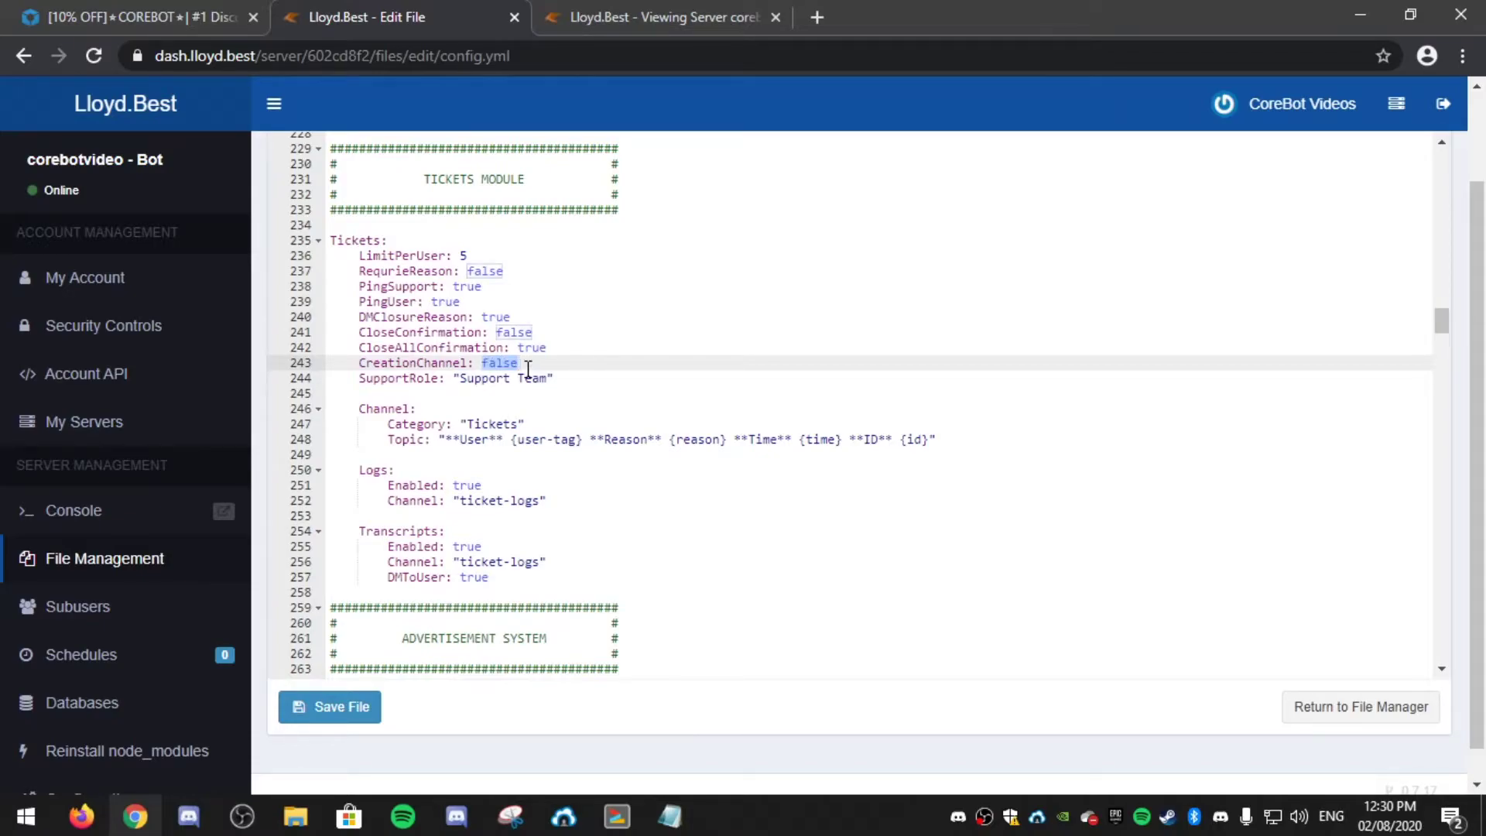
Step: Change the ticket SupportRole to "Staff" and save the config file
{"action": "left_click", "coordinate": [528, 373]}
{"action": "key", "text": "End"}
{"action": "key", "text": "BackSpace"}
{"action": "key", "text": "BackSpace"}
{"action": "key", "text": "BackSpace"}
{"action": "key", "text": "BackSpace"}
{"action": "key", "text": "BackSpace"}
{"action": "key", "text": "BackSpace"}
{"action": "key", "text": "BackSpace"}
{"action": "key", "text": "BackSpace"}
{"action": "key", "text": "BackSpace"}
{"action": "key", "text": "BackSpace"}
{"action": "key", "text": "BackSpace"}
{"action": "key", "text": "BackSpace"}
{"action": "key", "text": "BackSpace"}
{"action": "type", "text": "Staff\""}
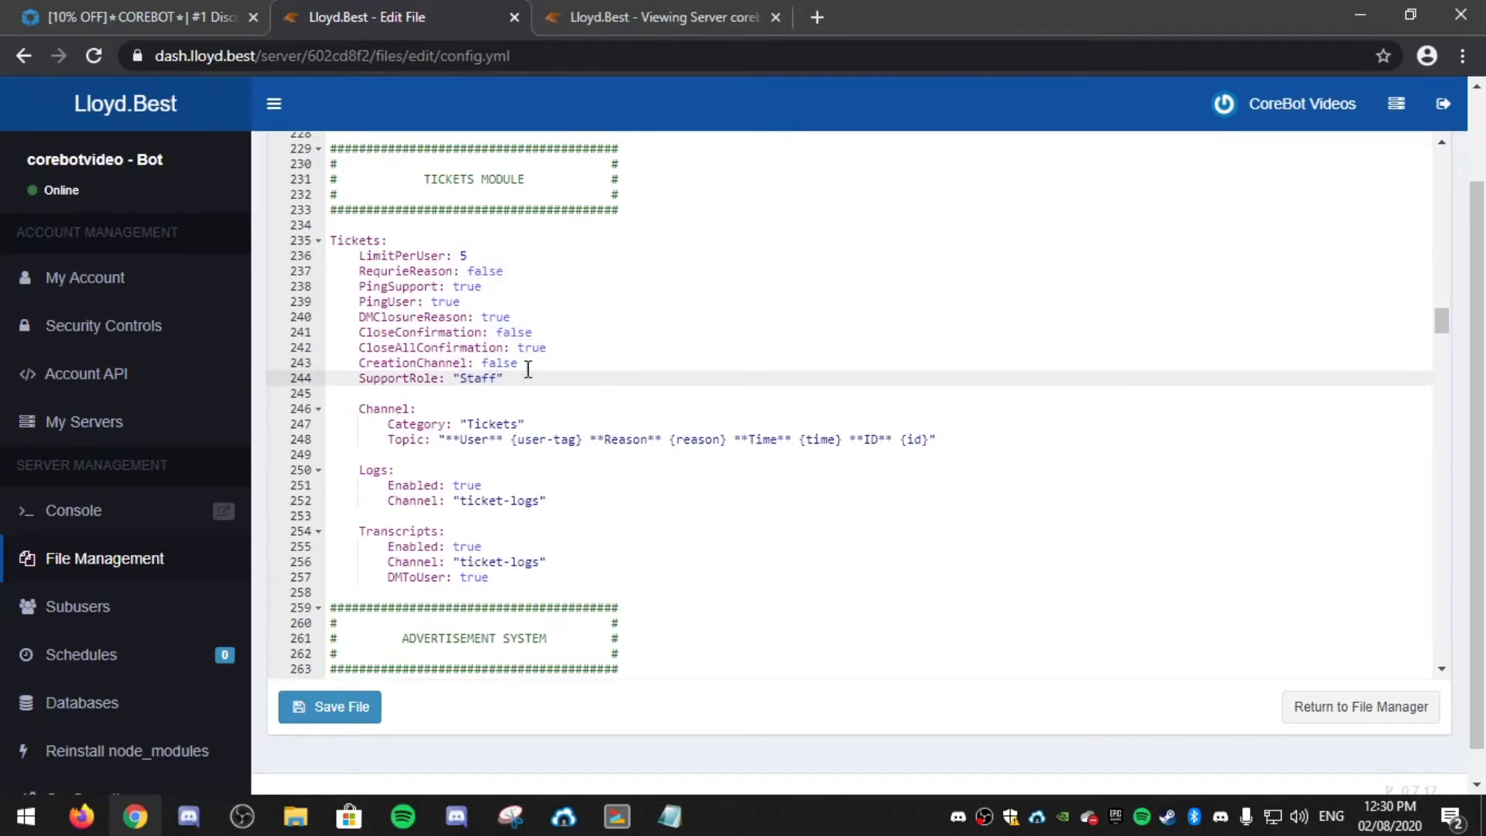
{"action": "left_click", "coordinate": [364, 708]}
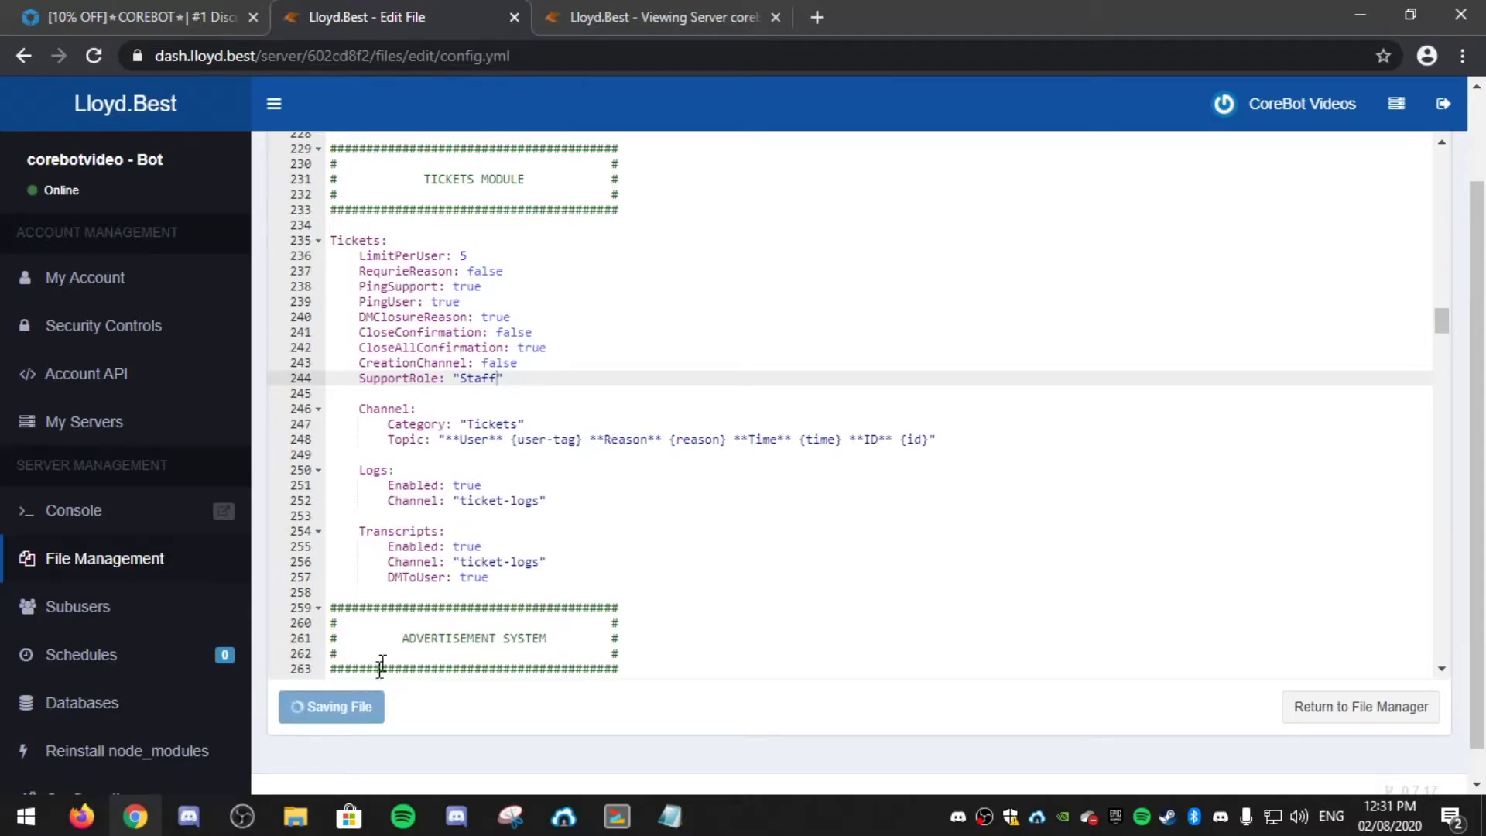
Step: Restart the bot from its server console page
{"action": "left_click", "coordinate": [598, 9]}
{"action": "scroll", "coordinate": [757, 515], "scroll_direction": "down", "scroll_amount": 3}
{"action": "left_click", "coordinate": [833, 614]}
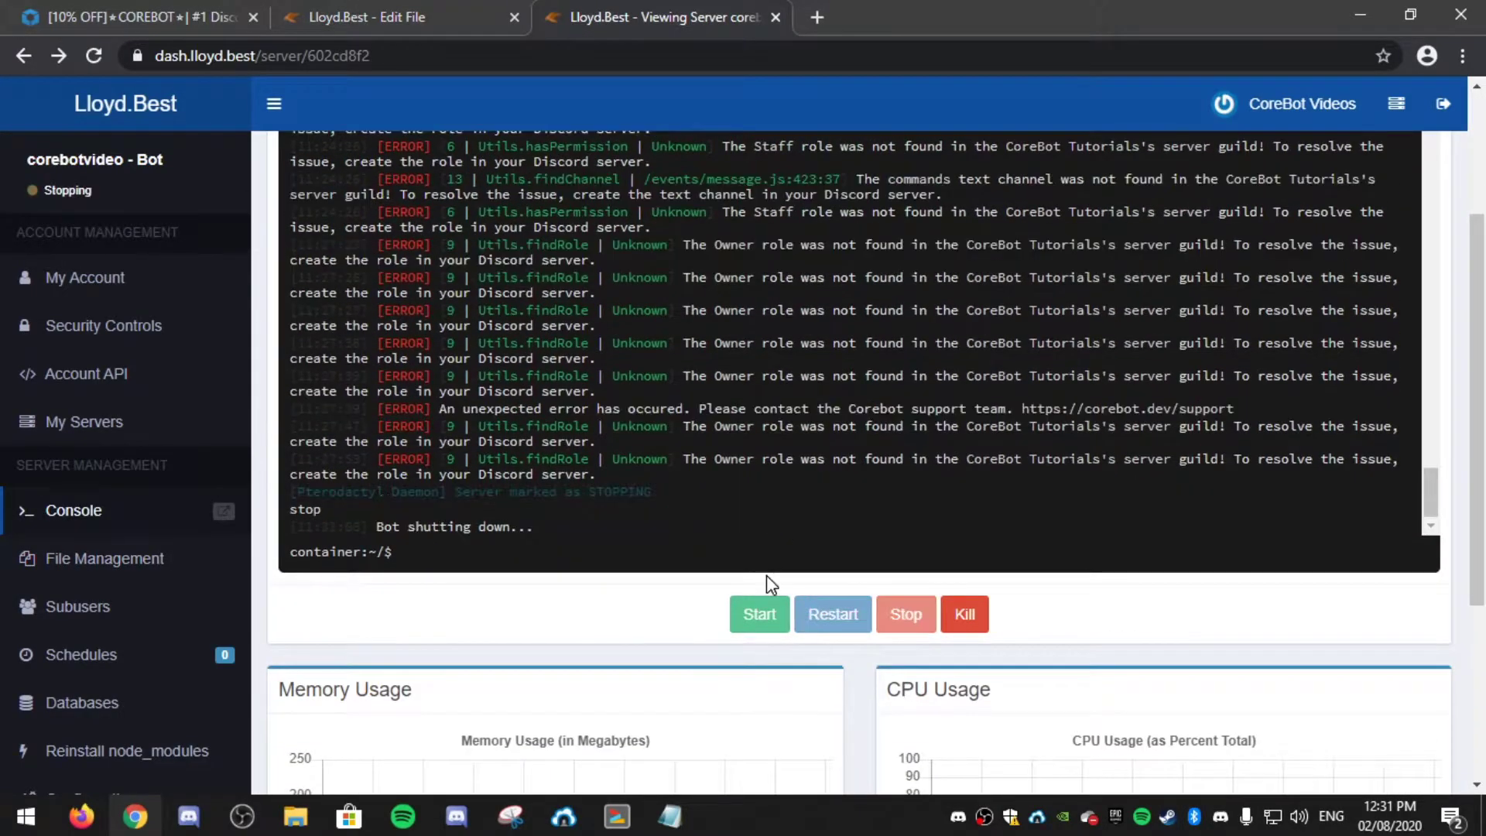
Step: Switch to Discord, create a ticket with -new in bot-commands, and open the new ticket channel
{"action": "left_click", "coordinate": [189, 814]}
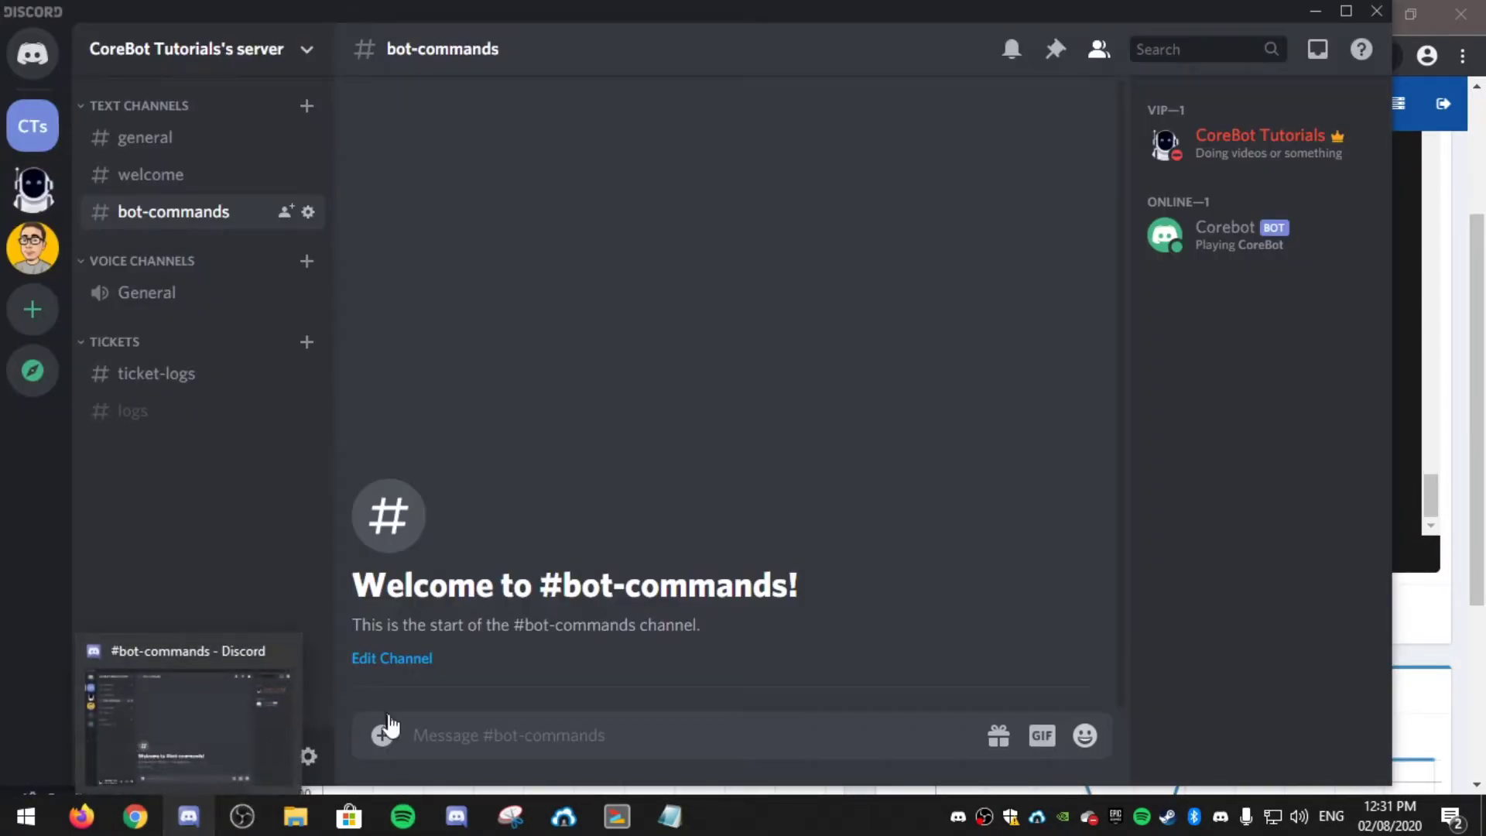
{"action": "left_click", "coordinate": [522, 713]}
{"action": "type", "text": "-new"}
{"action": "key", "text": "Return"}
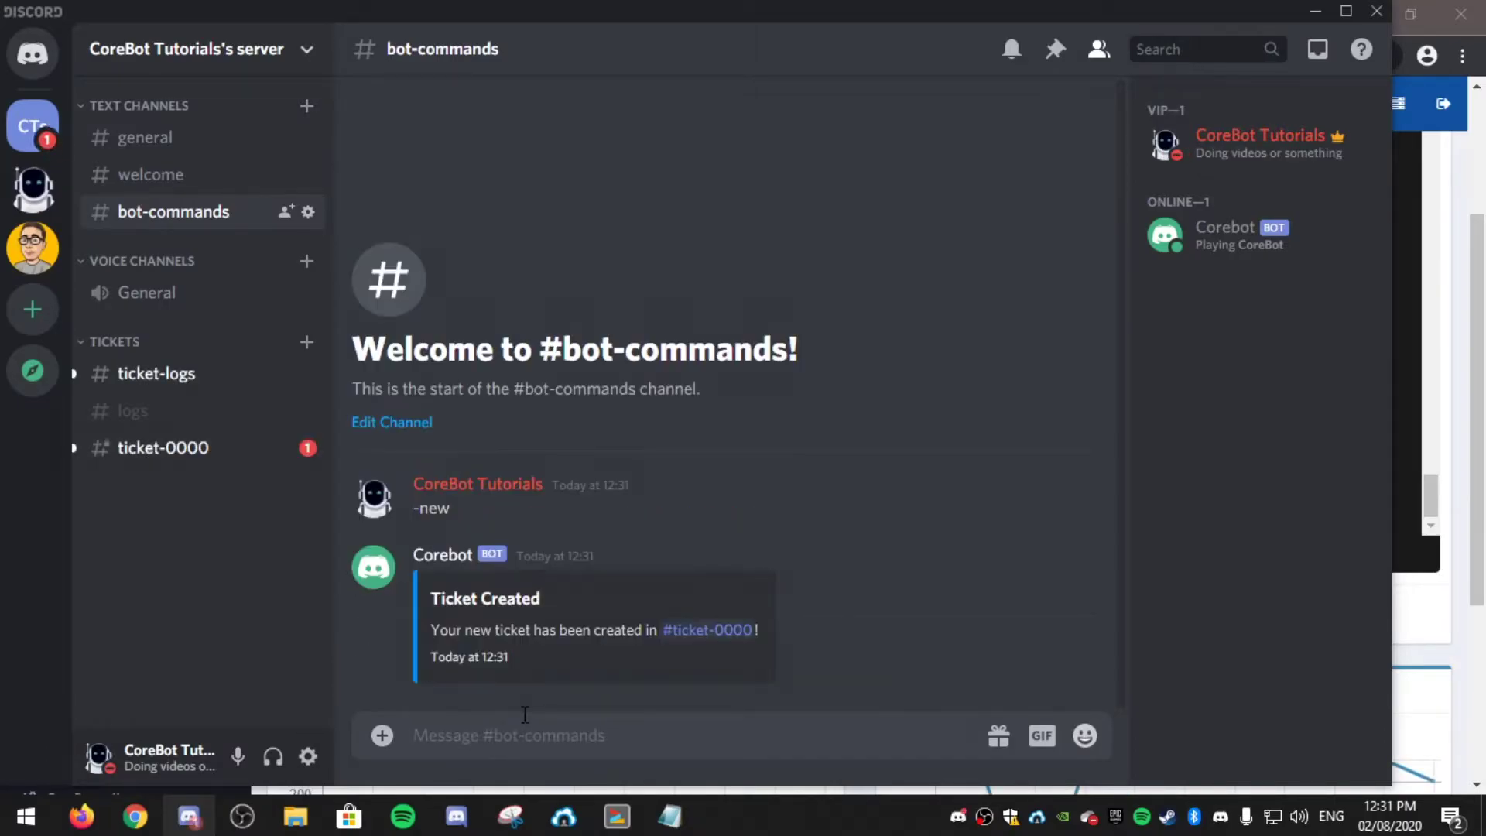
{"action": "left_click", "coordinate": [724, 632]}
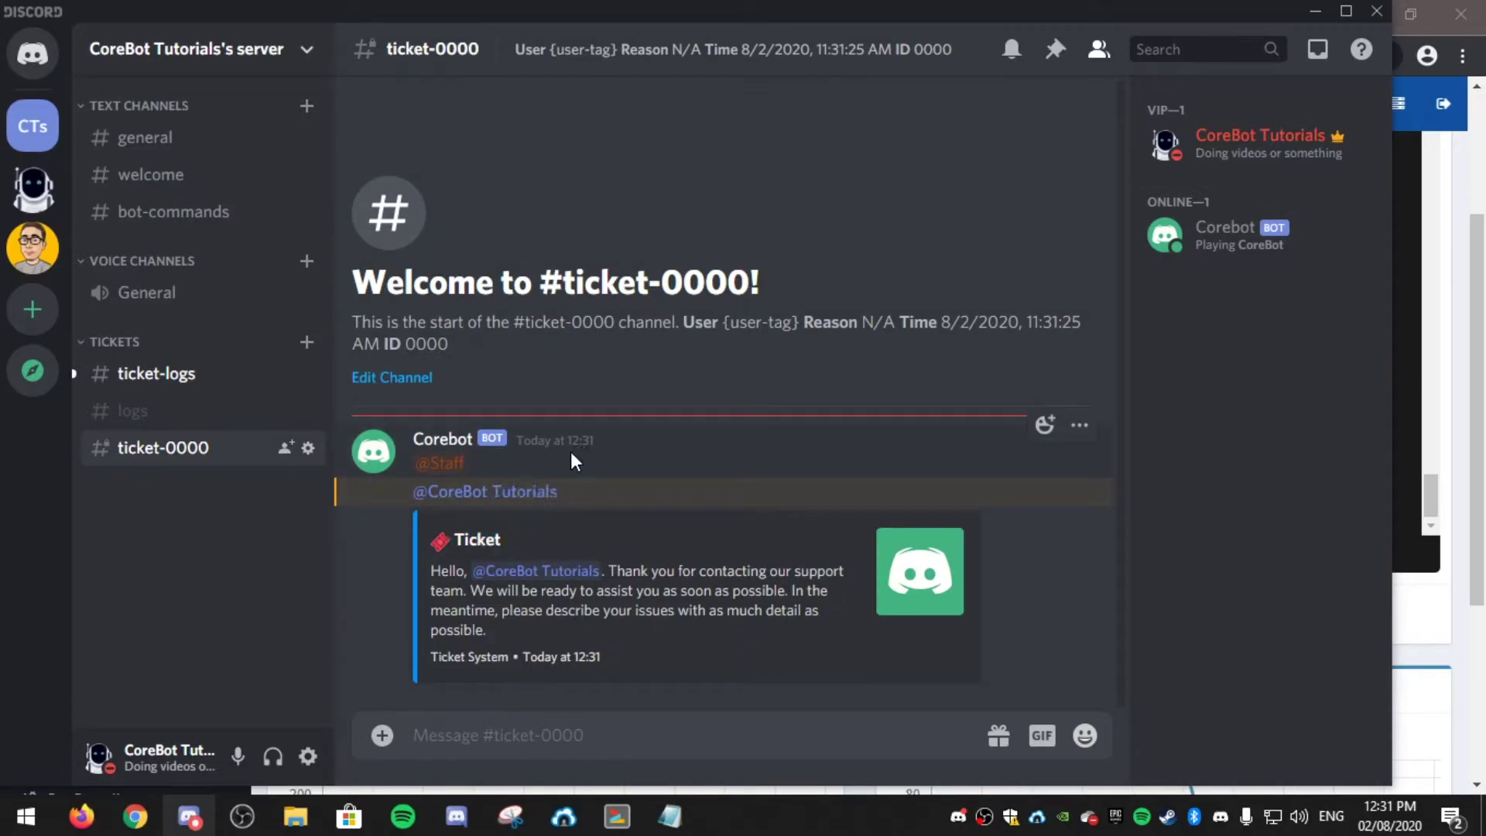
Step: Examine the Staff mention and the ticket creator's profile and roles in the ticket channel
{"action": "double_click", "coordinate": [447, 463]}
{"action": "left_click", "coordinate": [1254, 143]}
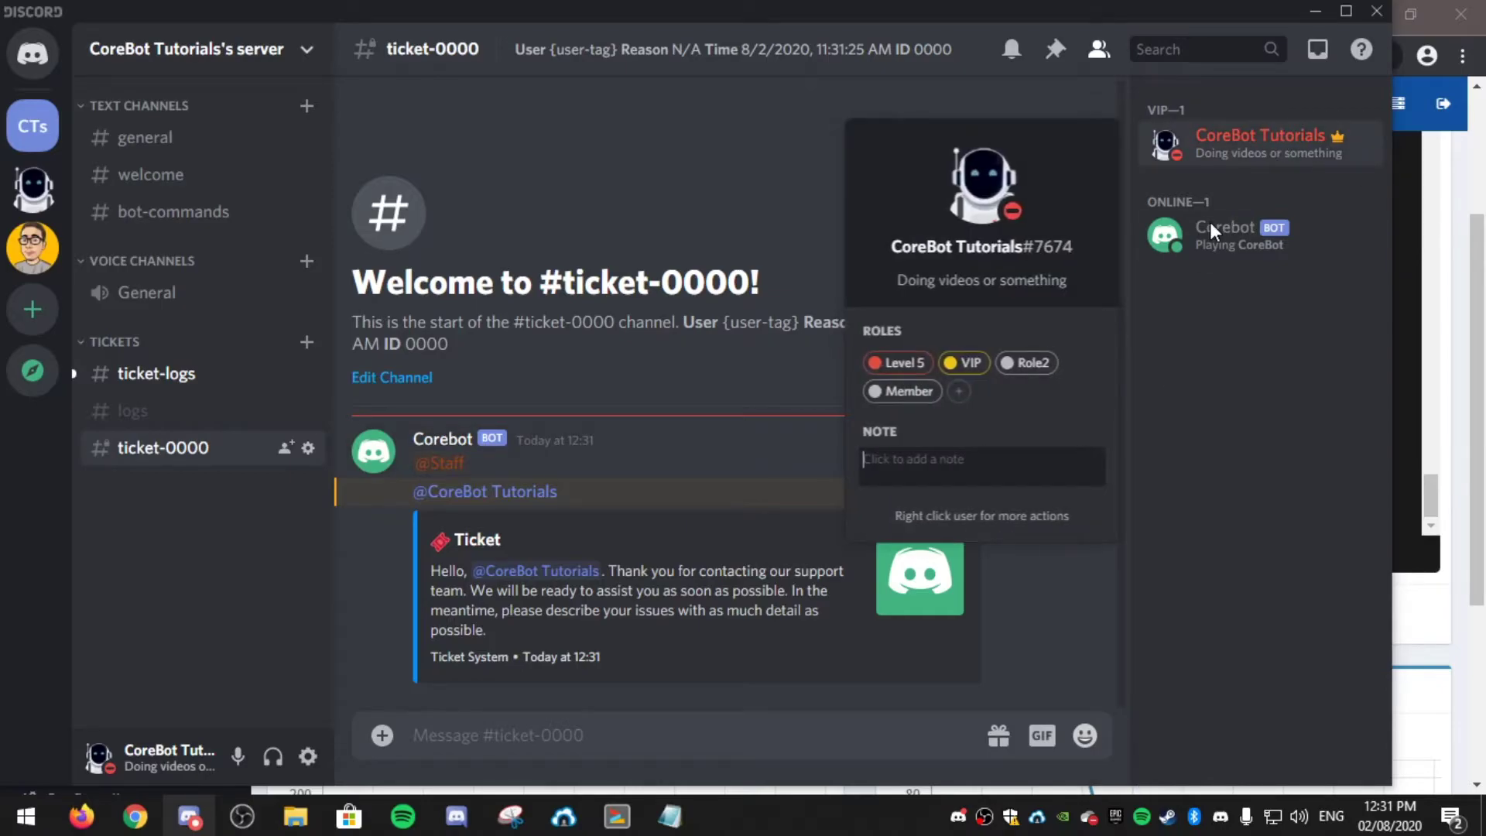
{"action": "left_click", "coordinate": [961, 391]}
{"action": "left_click", "coordinate": [485, 491]}
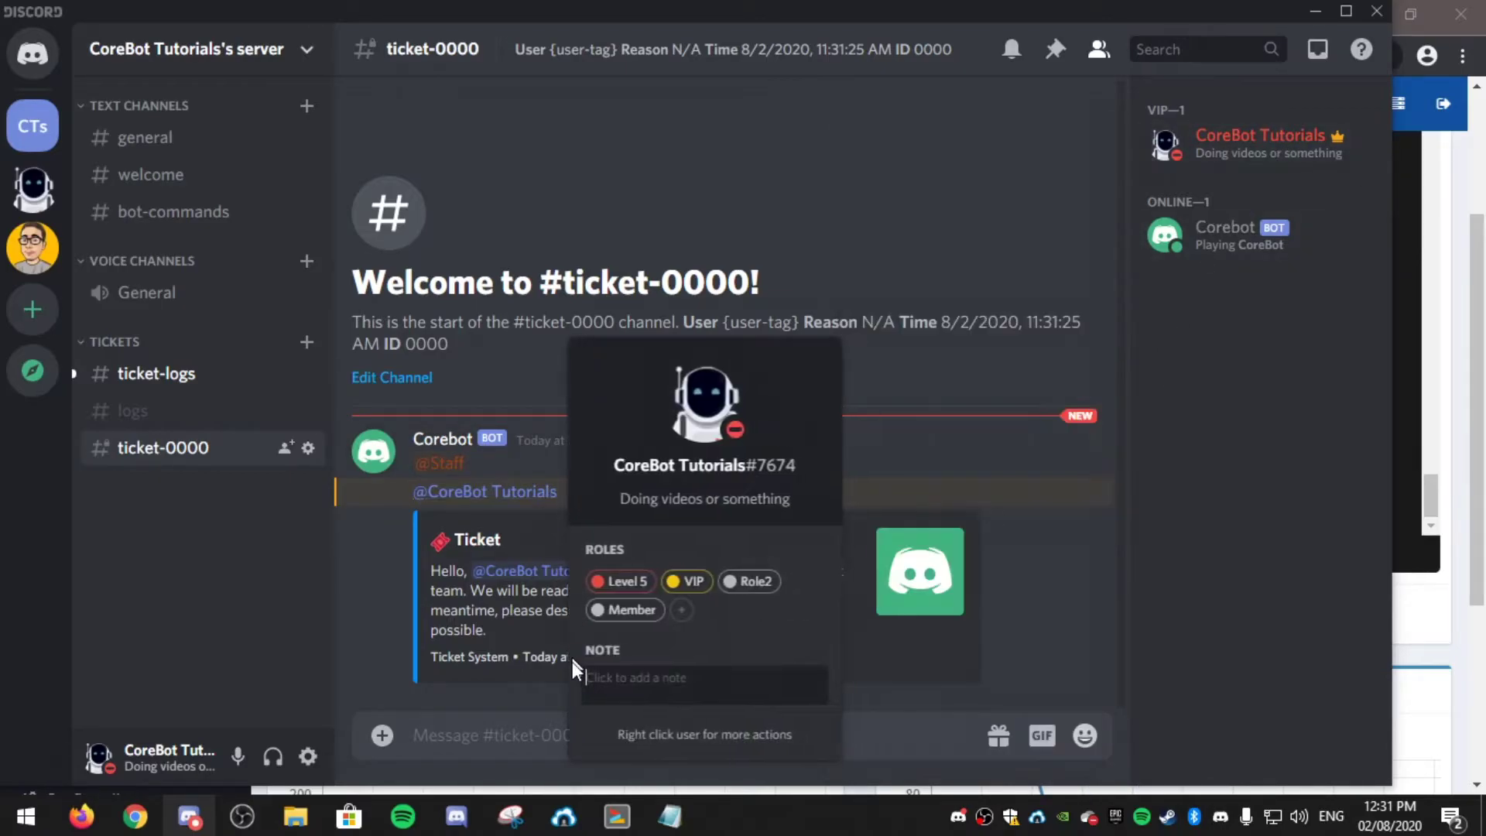
{"action": "left_click", "coordinate": [909, 421]}
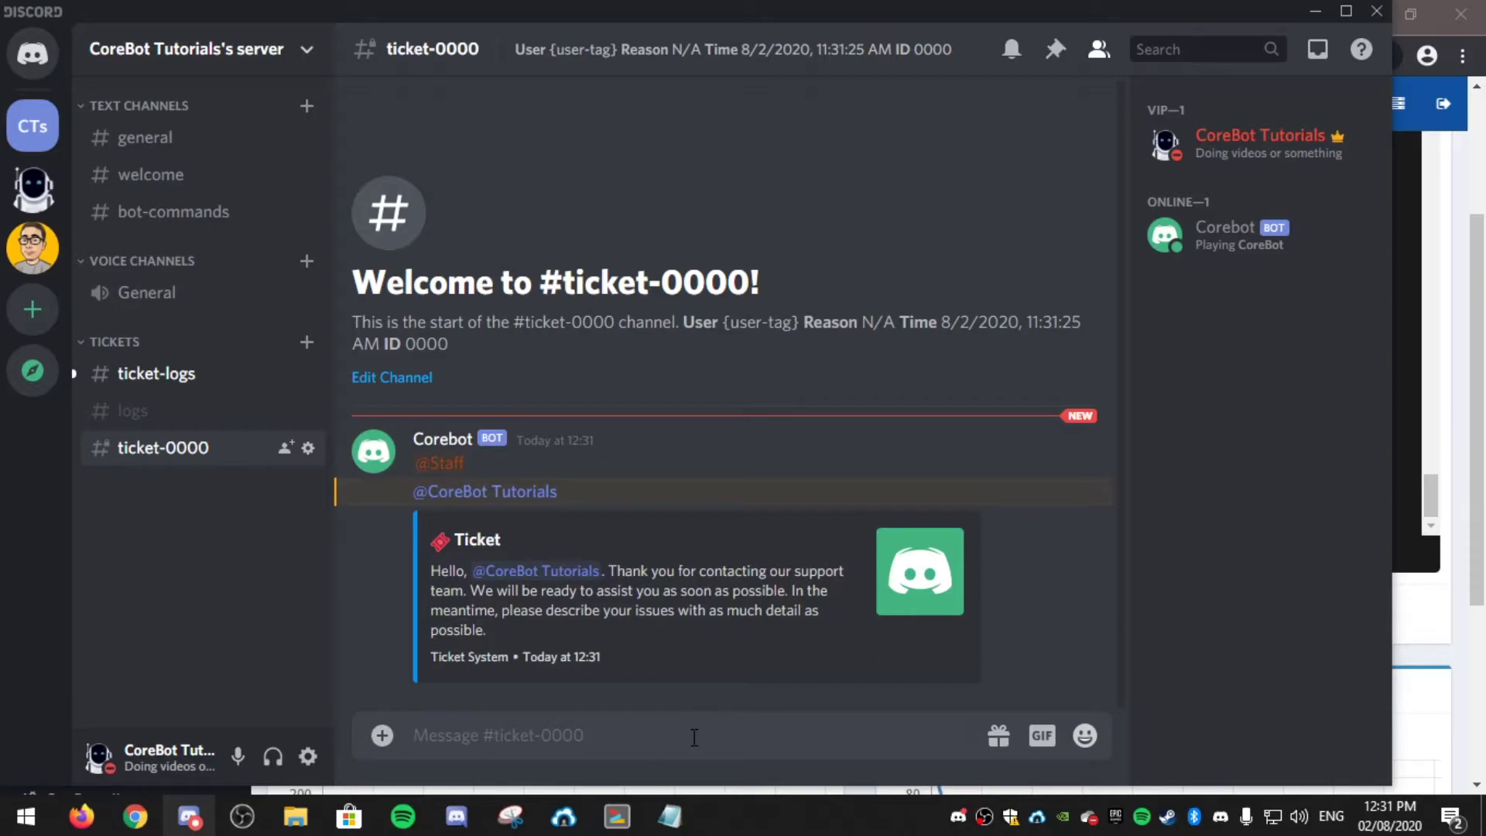
Step: Send "Hey" in the ticket, and run the -add and -remove commands without arguments
{"action": "type", "text": "Hey"}
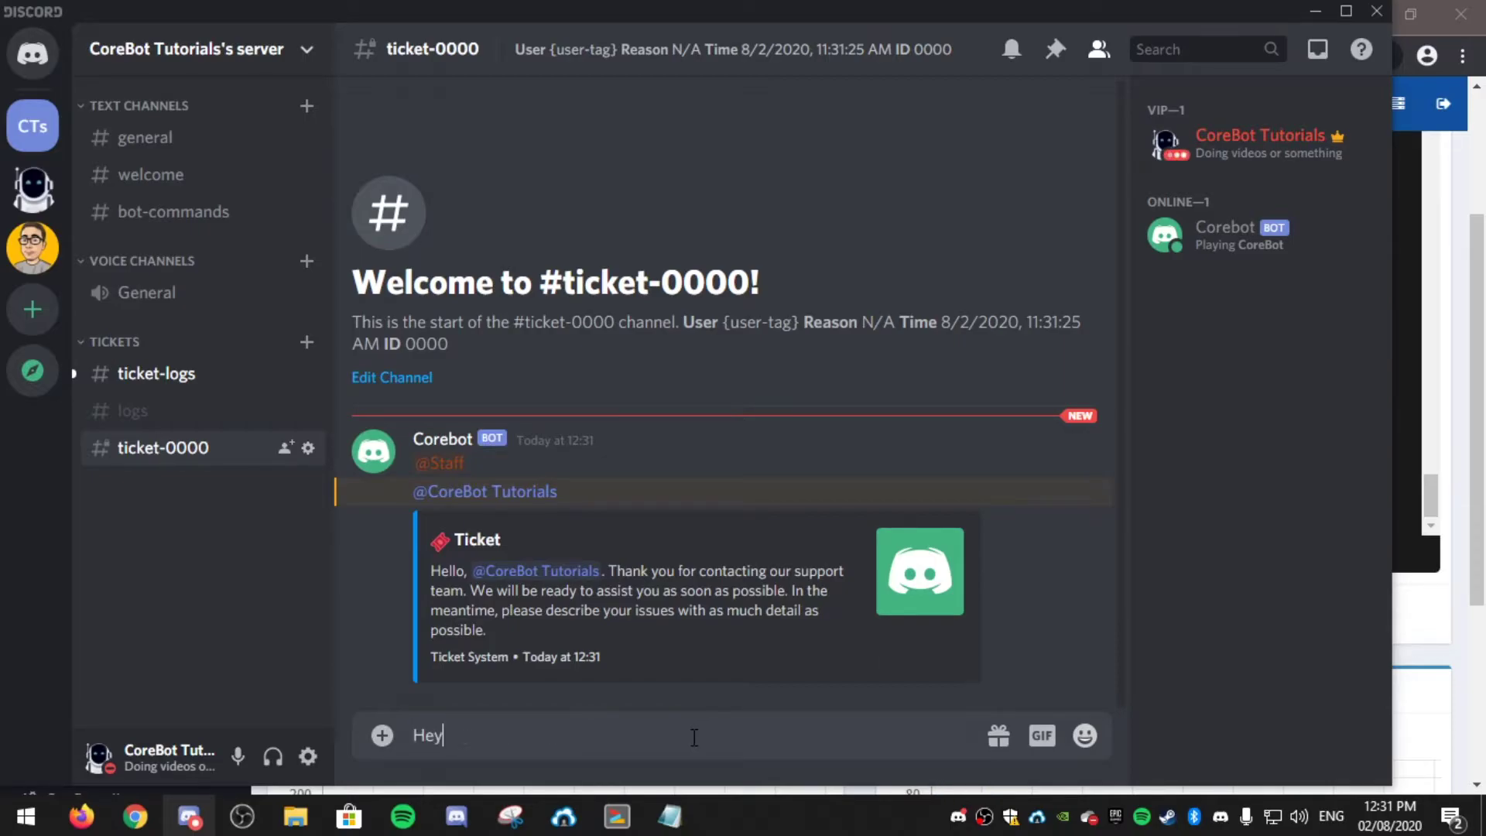
{"action": "key", "text": "Return"}
{"action": "type", "text": "-add"}
{"action": "key", "text": "Return"}
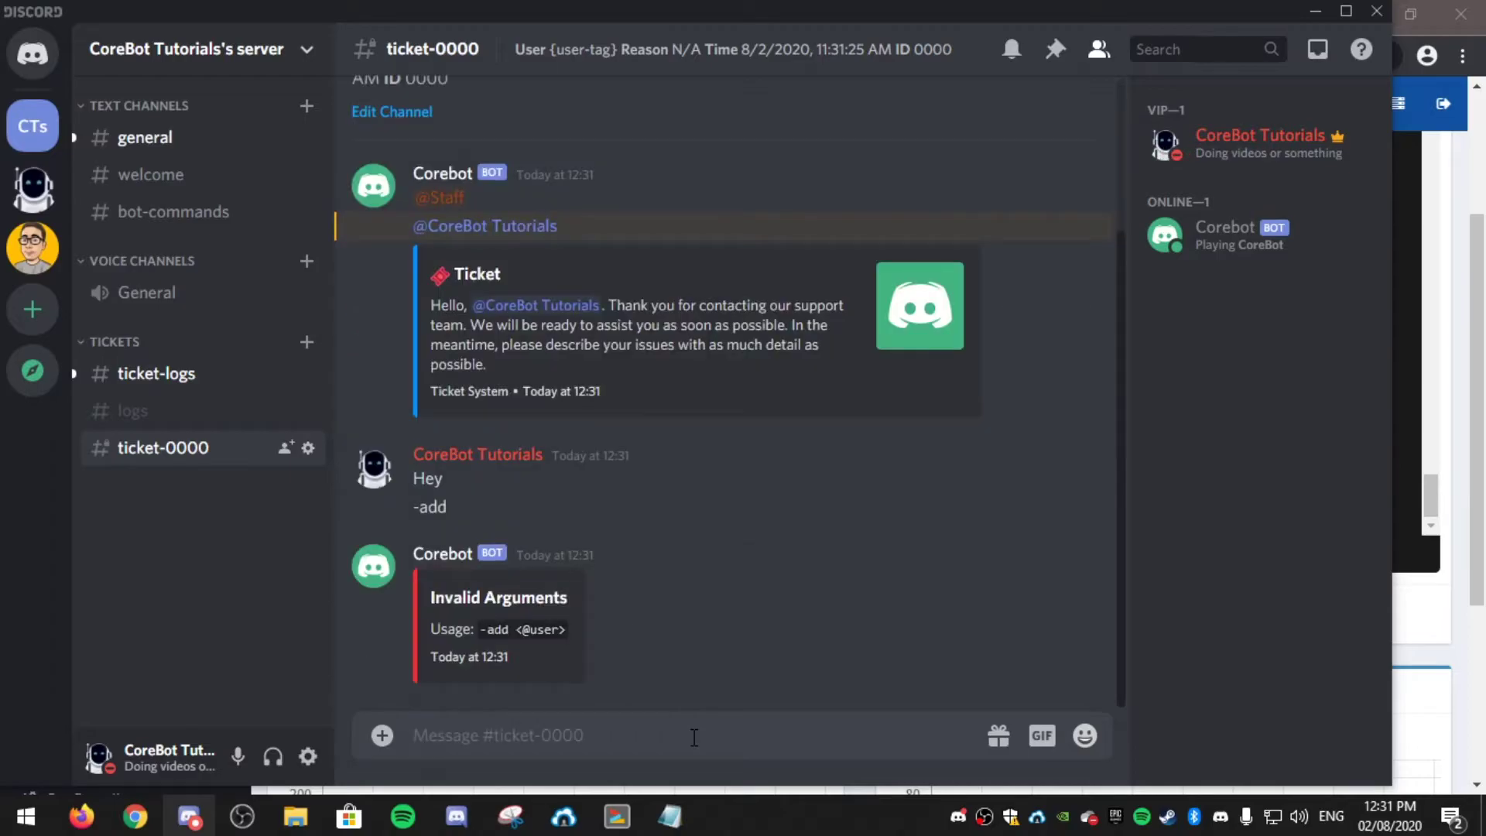
{"action": "type", "text": "-remove"}
{"action": "key", "text": "Return"}
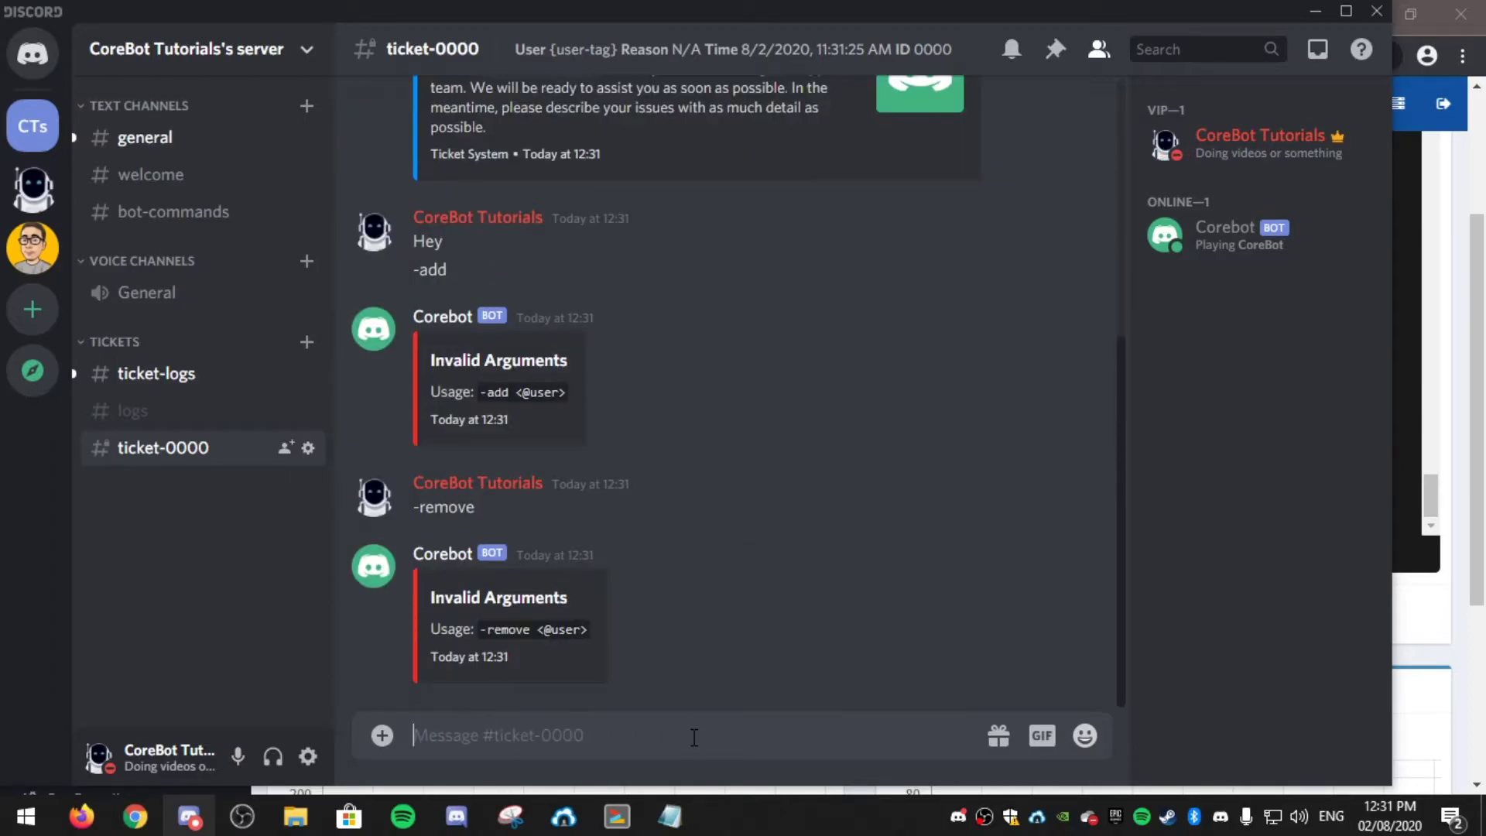
Step: Look through the general and ticket-logs channels and return to ticket-0000
{"action": "left_click", "coordinate": [132, 138]}
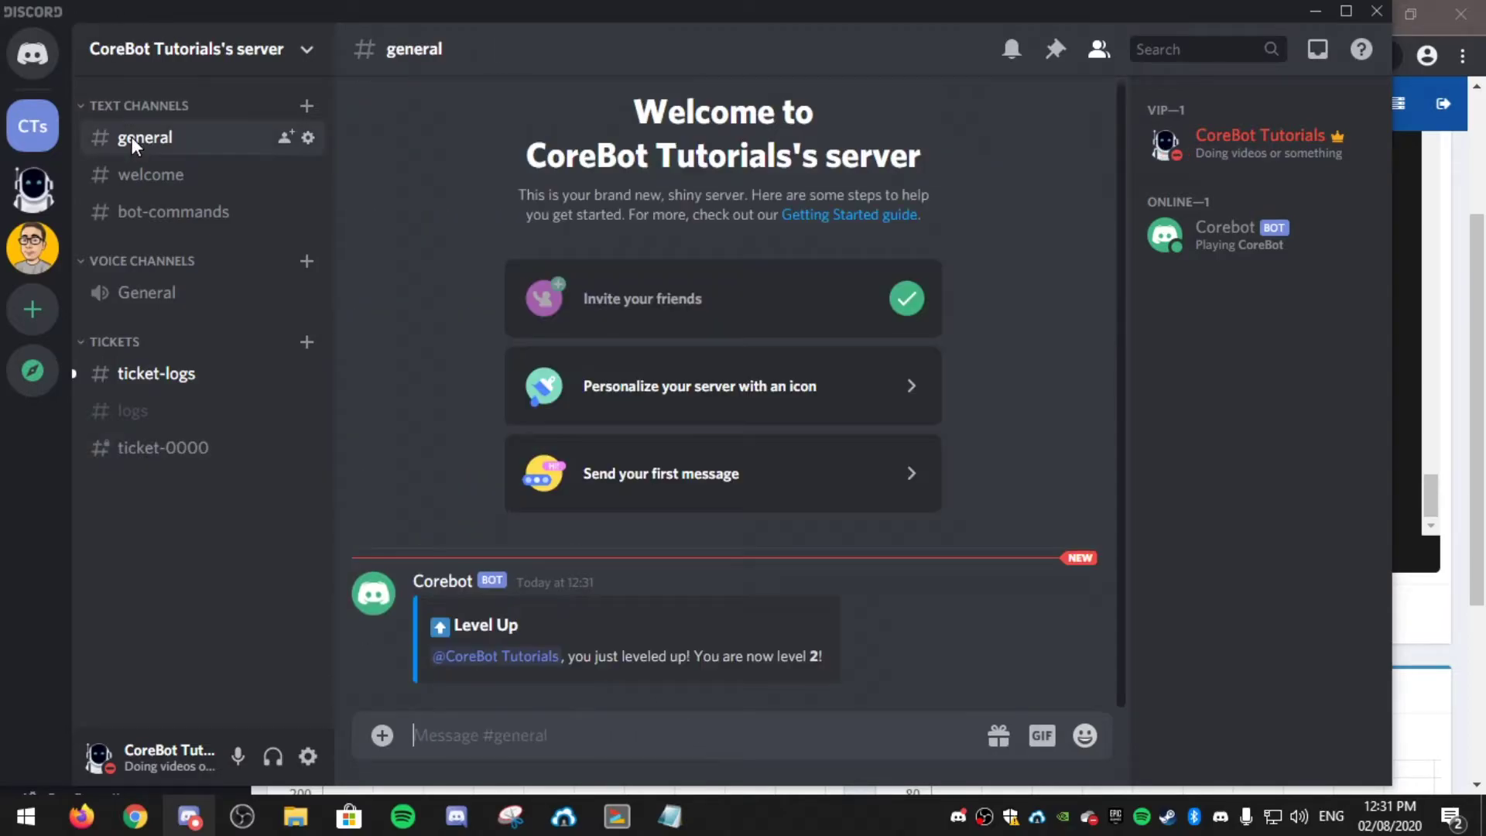
{"action": "left_click", "coordinate": [190, 441]}
{"action": "left_click", "coordinate": [193, 379]}
{"action": "left_click", "coordinate": [197, 449]}
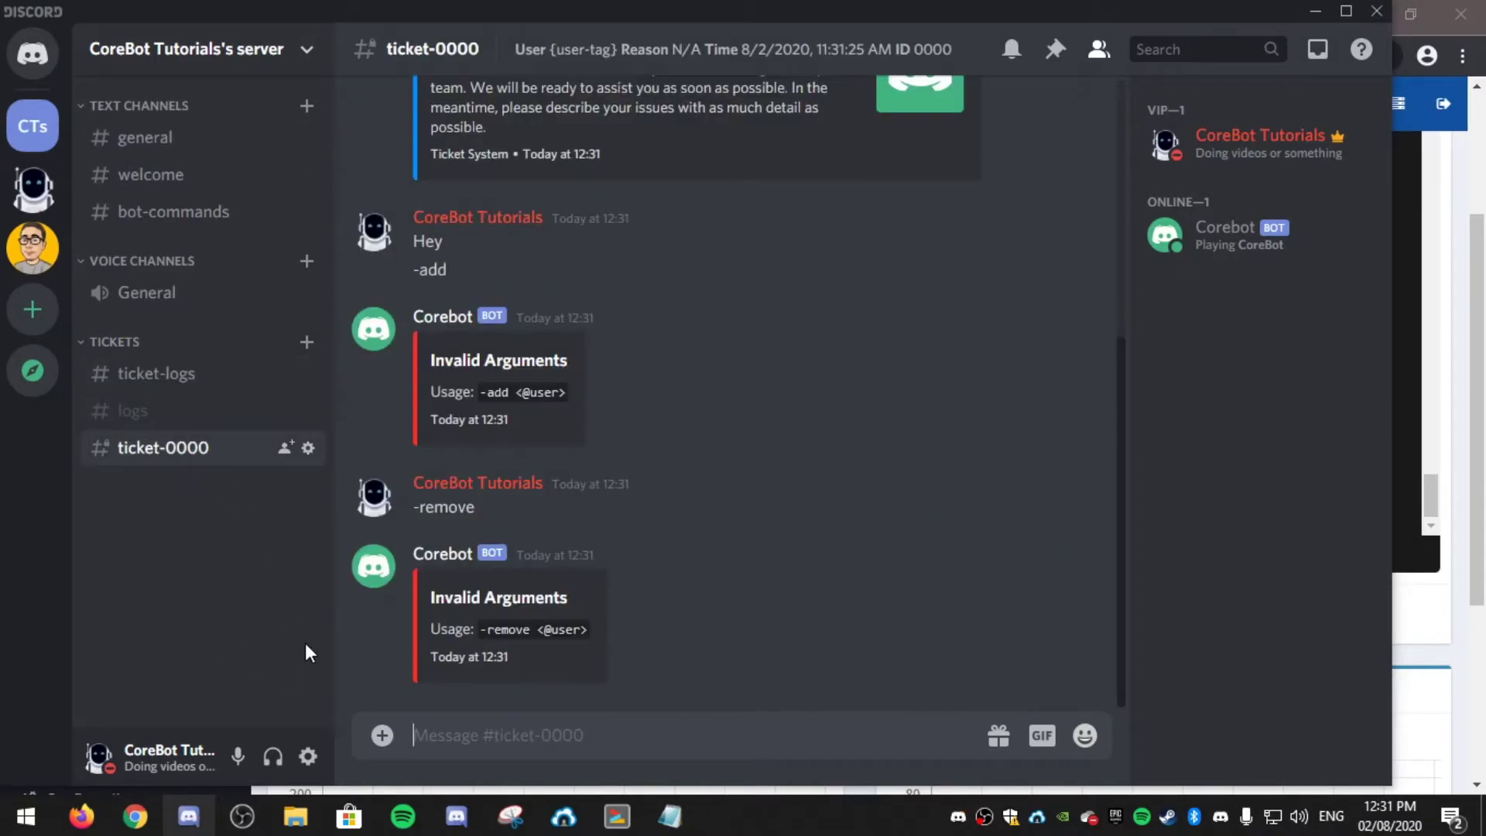
Step: Run -rename without arguments, and rename the ticket with "-rename Hello!"
{"action": "type", "text": "-r"}
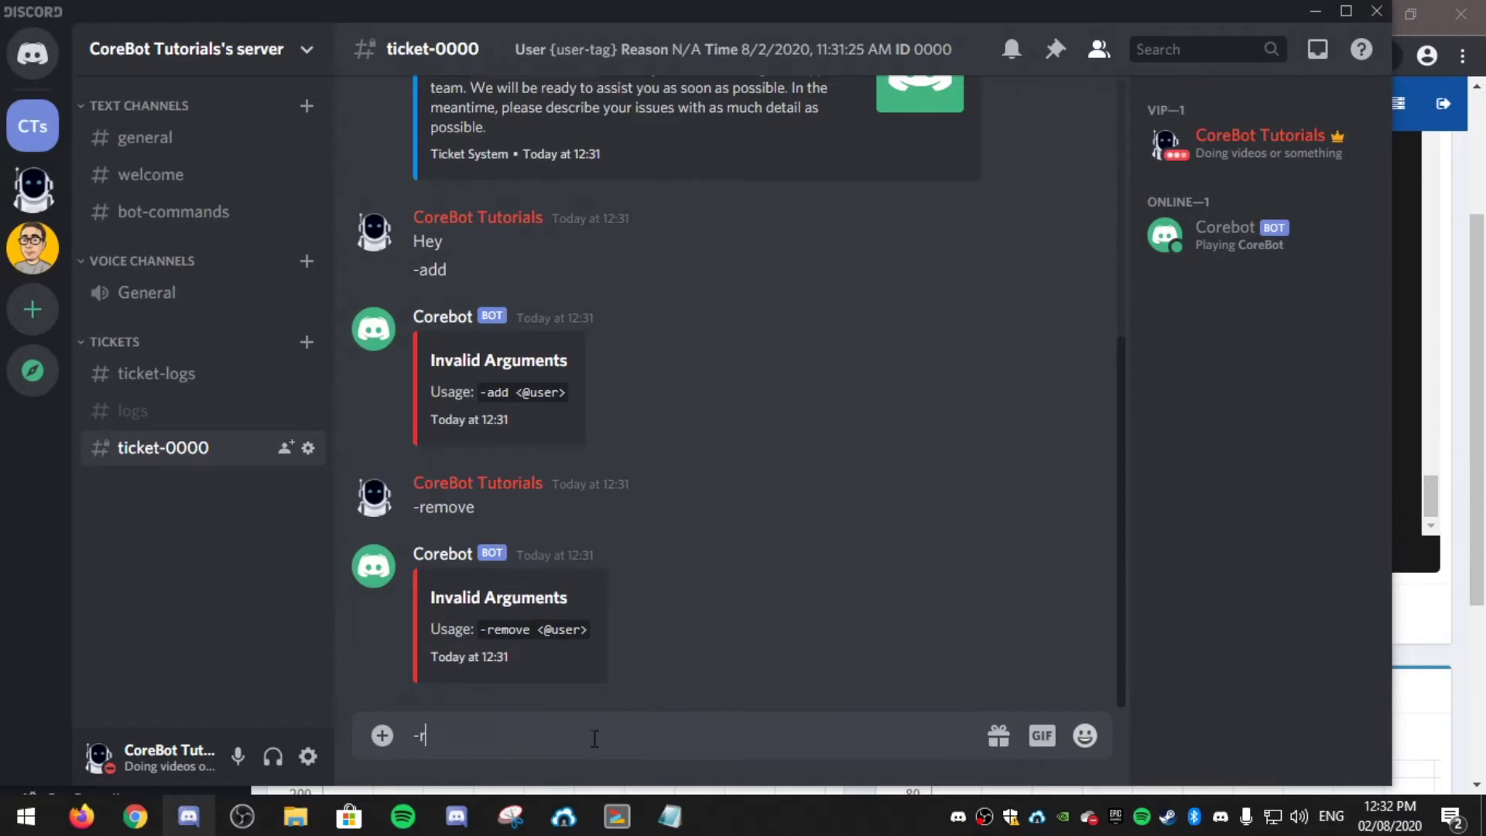
{"action": "type", "text": "ename"}
{"action": "key", "text": "Return"}
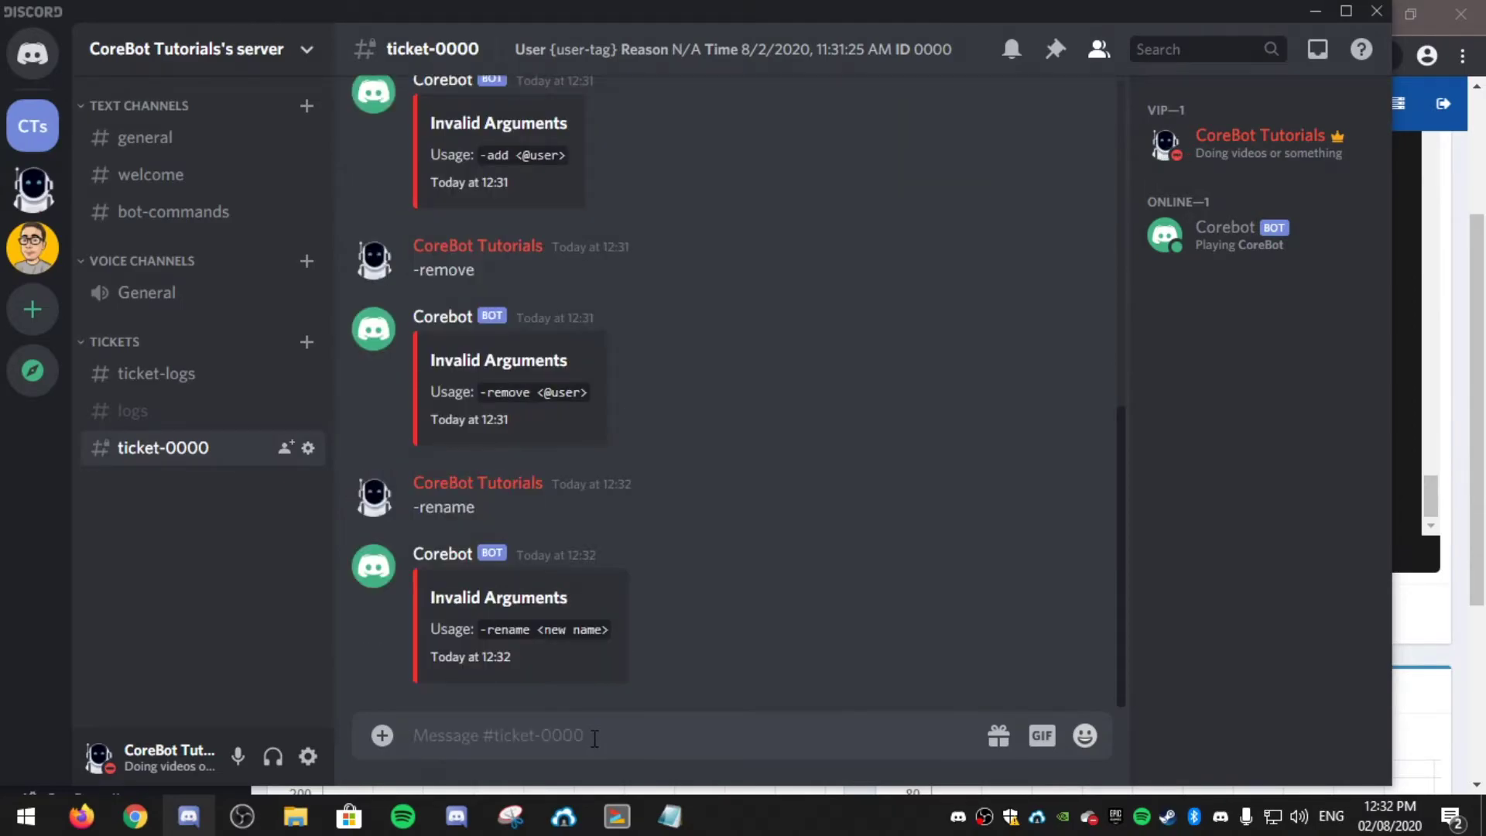
{"action": "type", "text": "-rename Hello"}
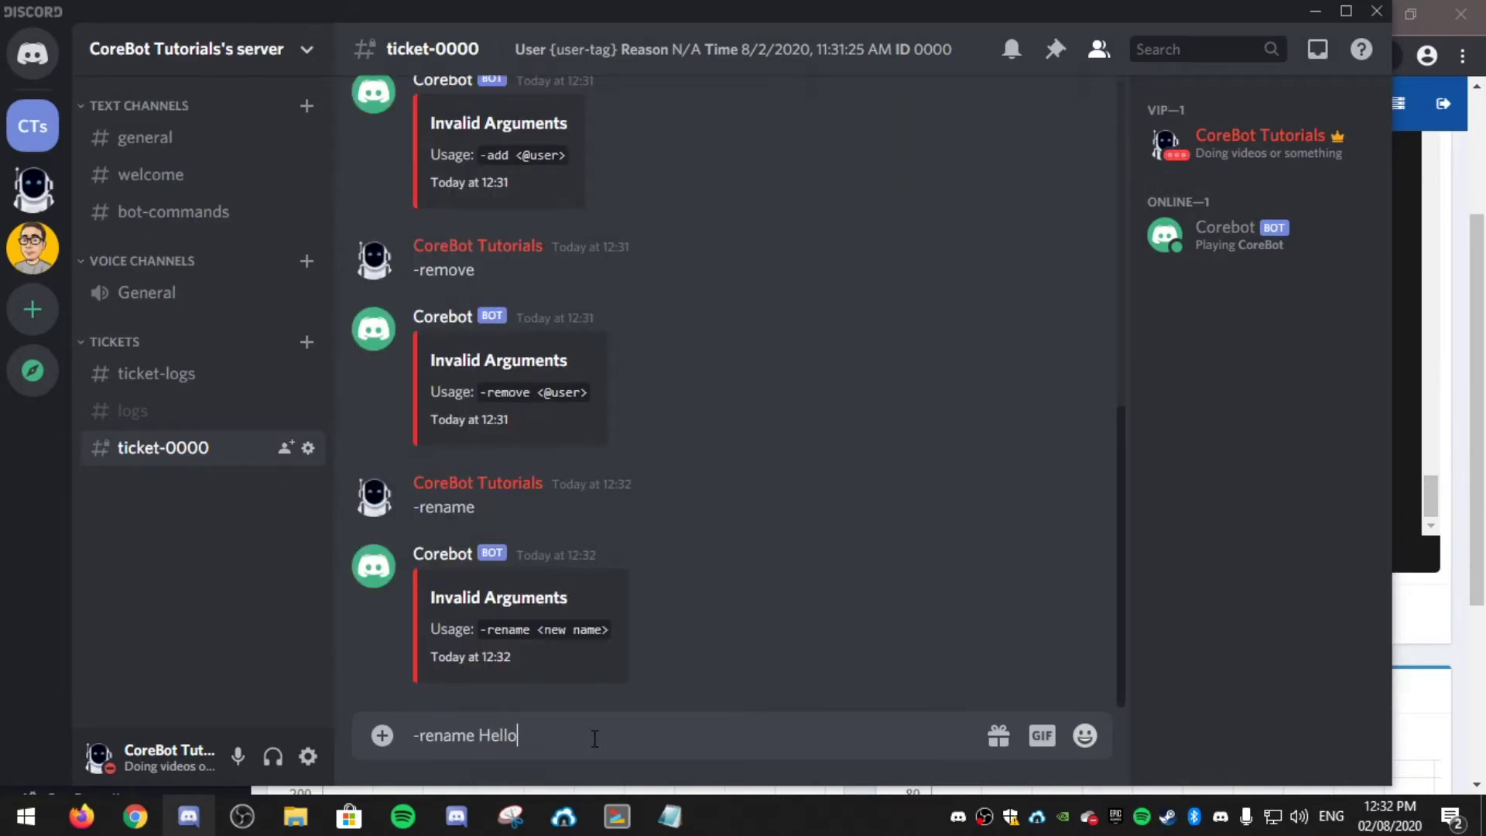
{"action": "type", "text": "!"}
{"action": "key", "text": "Return"}
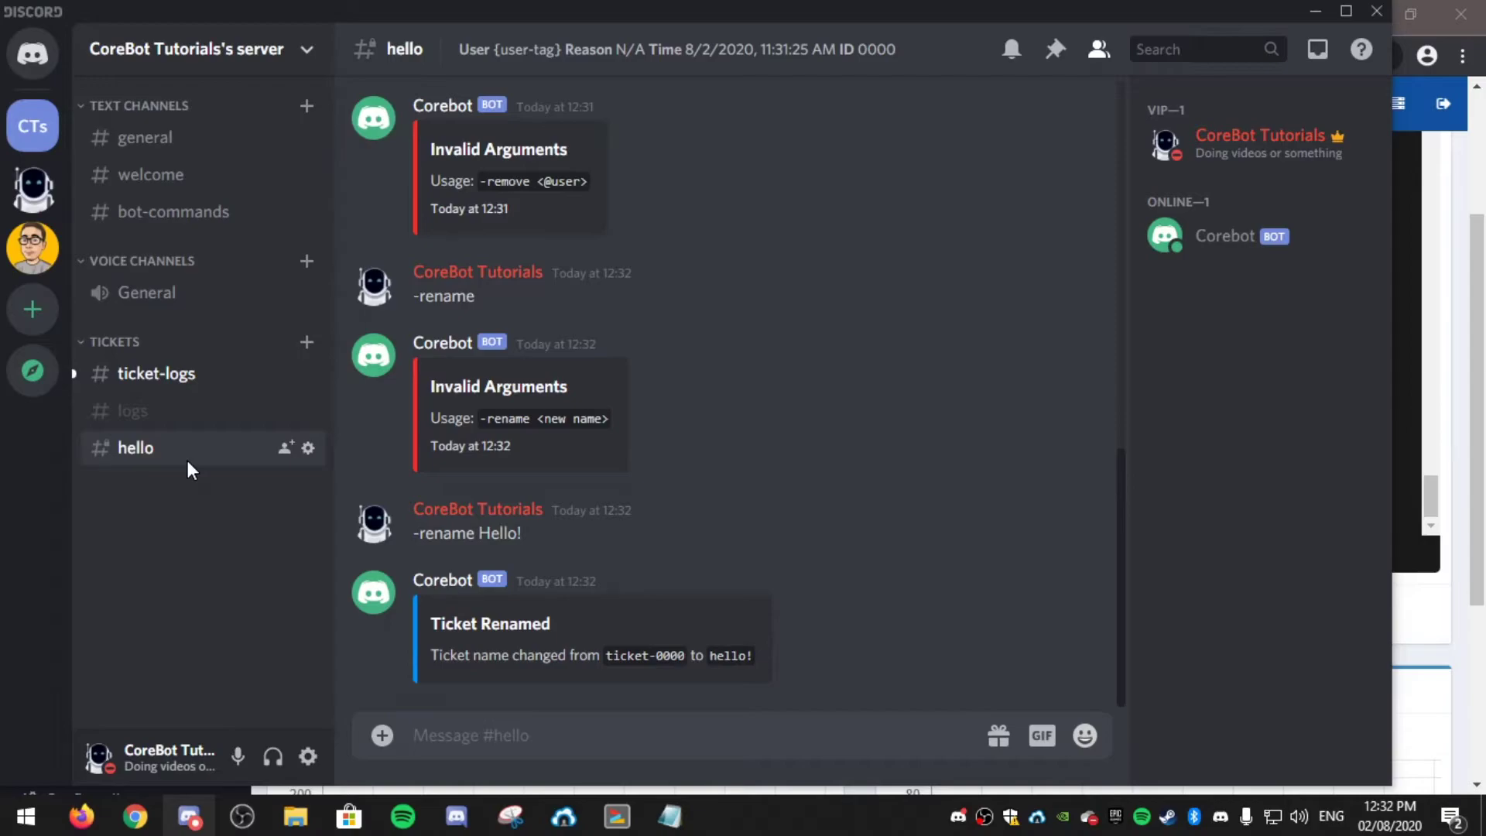
Step: Assign the Member and Staff roles to the CoreBot Tutorials account
{"action": "left_click", "coordinate": [1279, 161]}
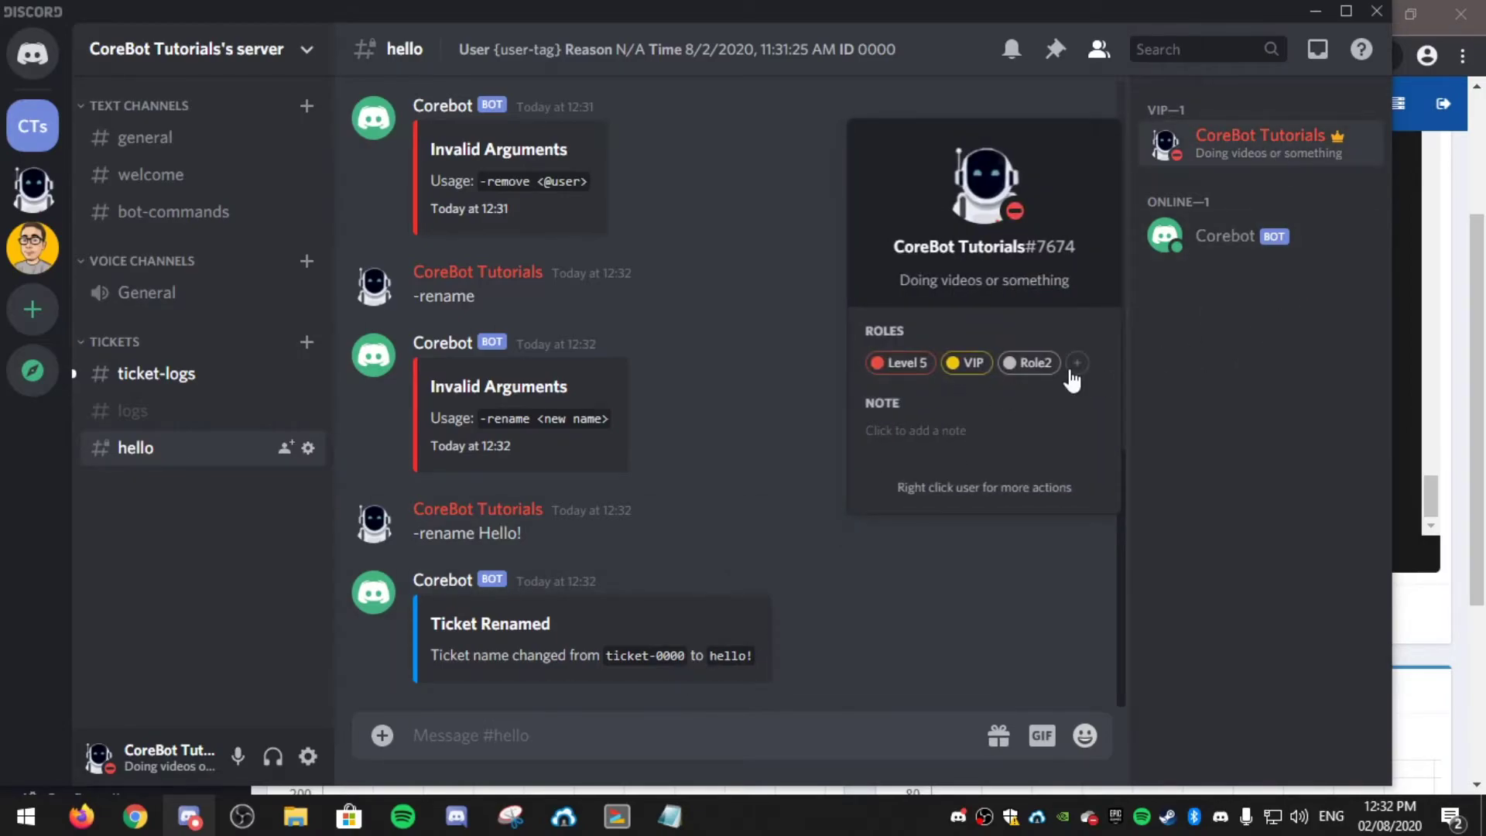
{"action": "left_click", "coordinate": [1076, 364]}
{"action": "left_click", "coordinate": [1006, 558]}
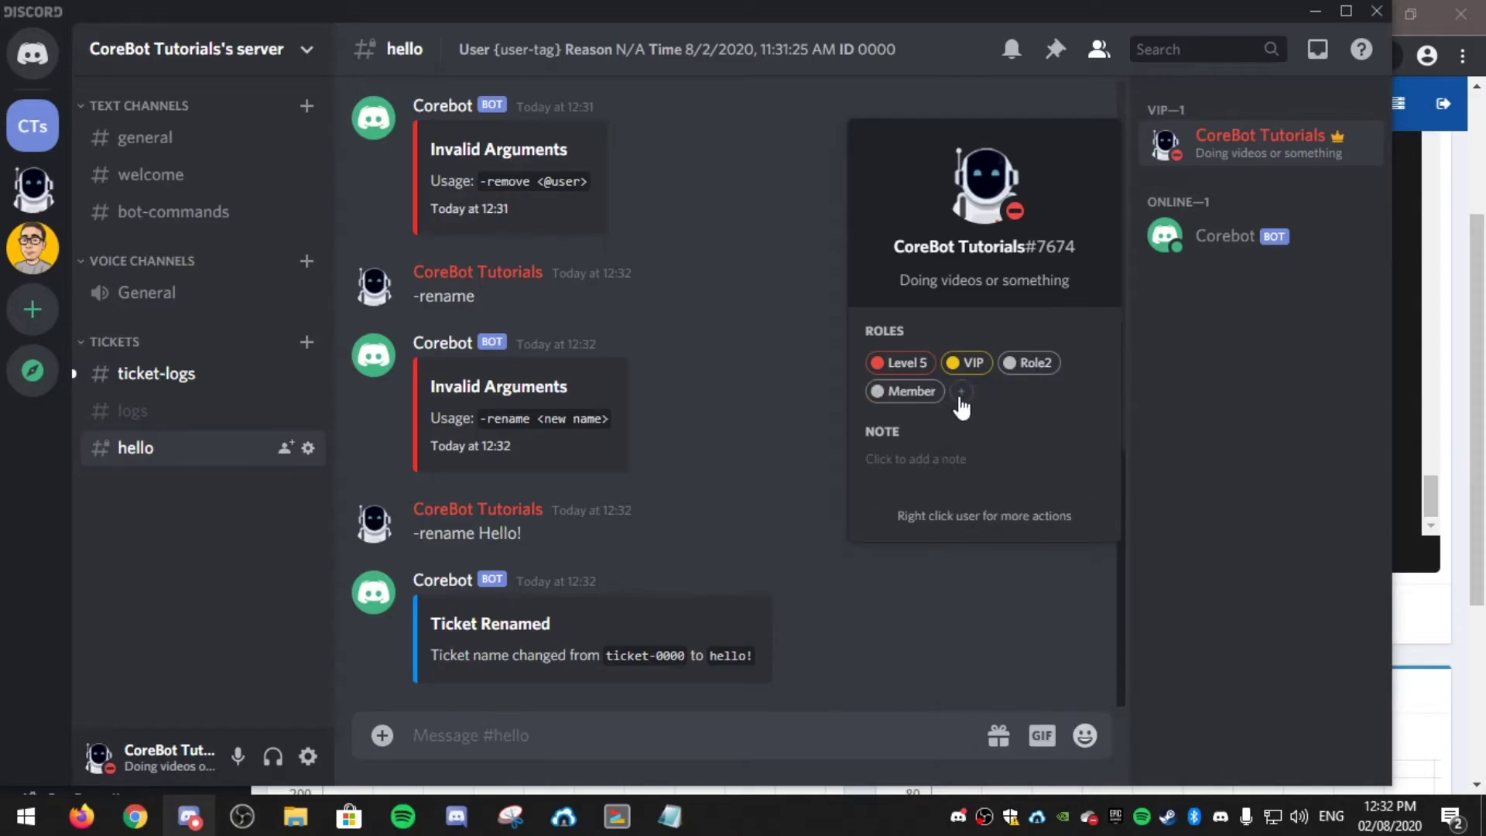
{"action": "left_click", "coordinate": [960, 393]}
{"action": "left_click", "coordinate": [959, 498]}
{"action": "left_click", "coordinate": [800, 681]}
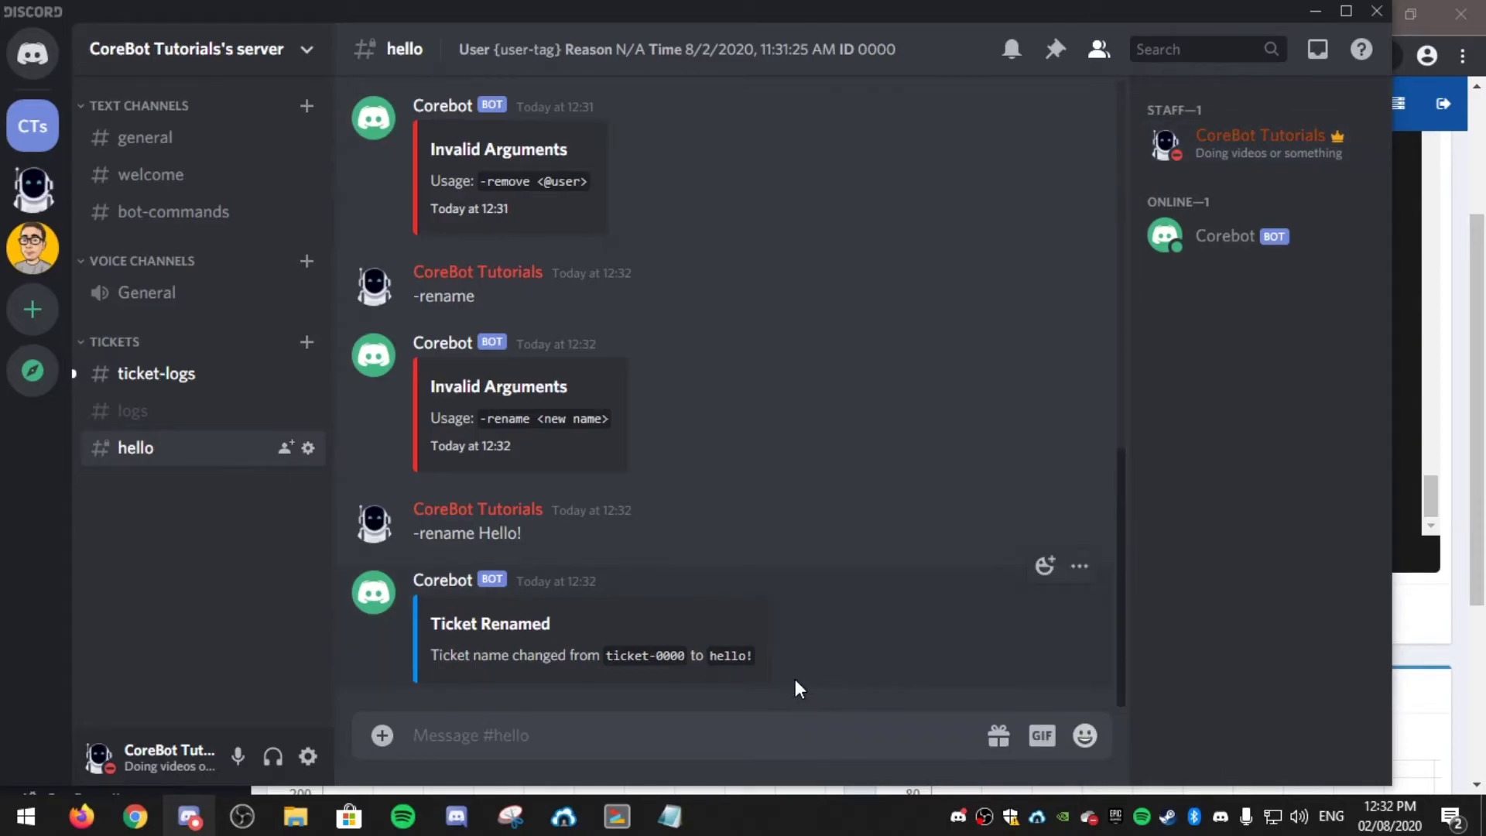
Step: Close the ticket with -close and check the closure reason in Corebot's direct message
{"action": "type", "text": "-close"}
{"action": "key", "text": "Return"}
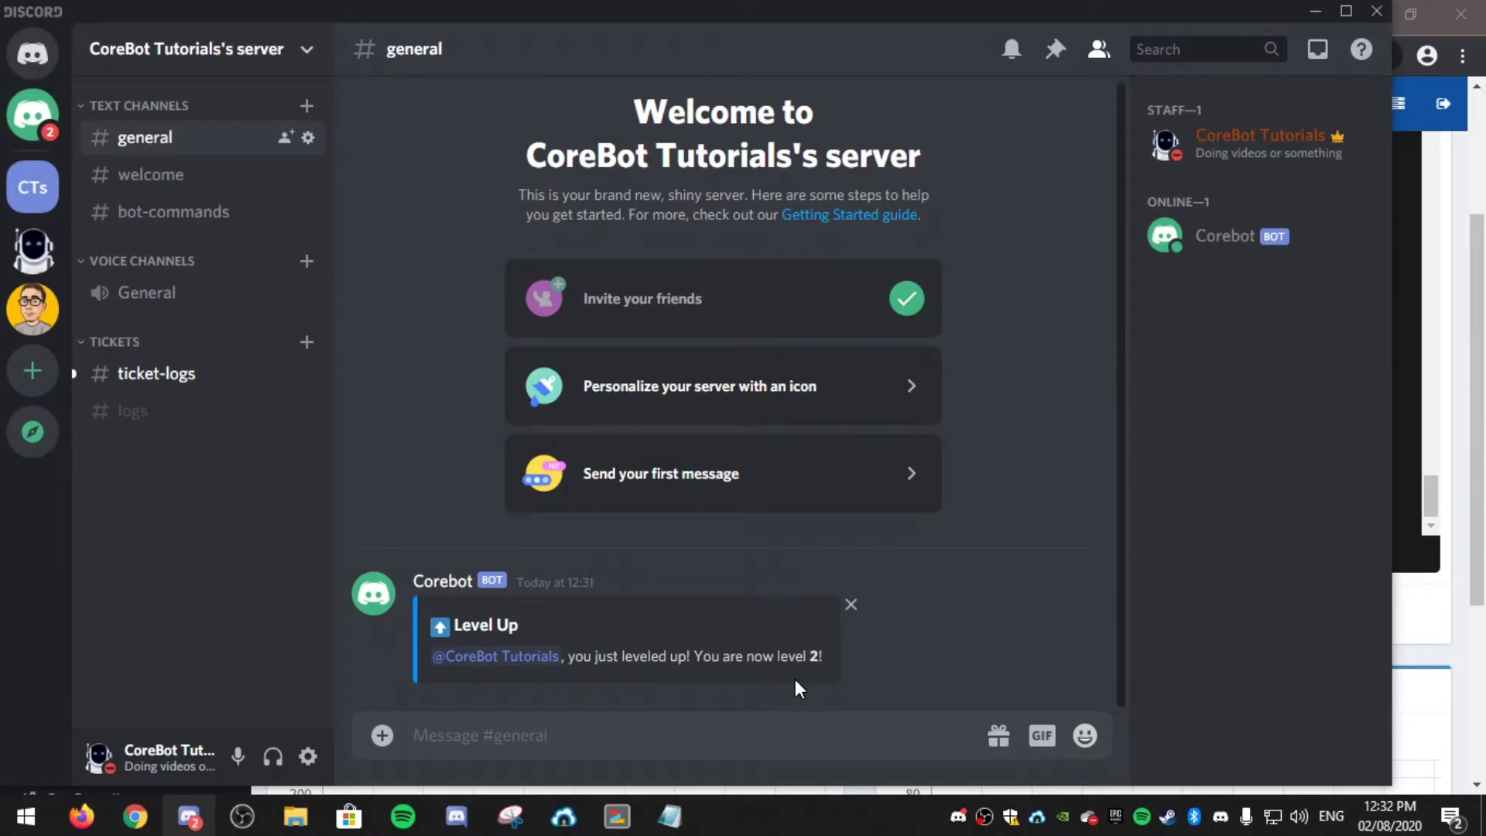
{"action": "left_click", "coordinate": [54, 110]}
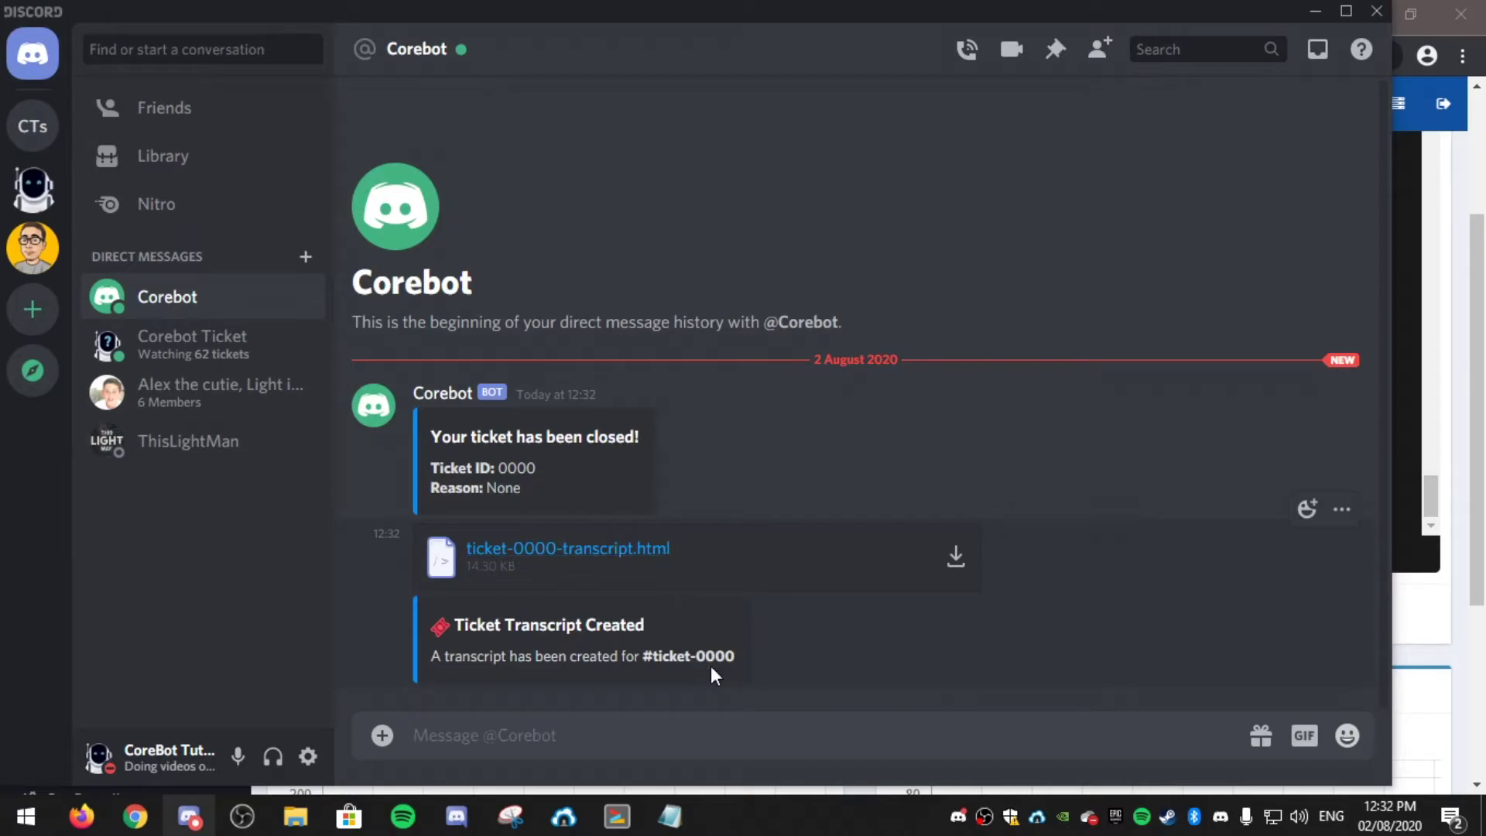
{"action": "double_click", "coordinate": [503, 487]}
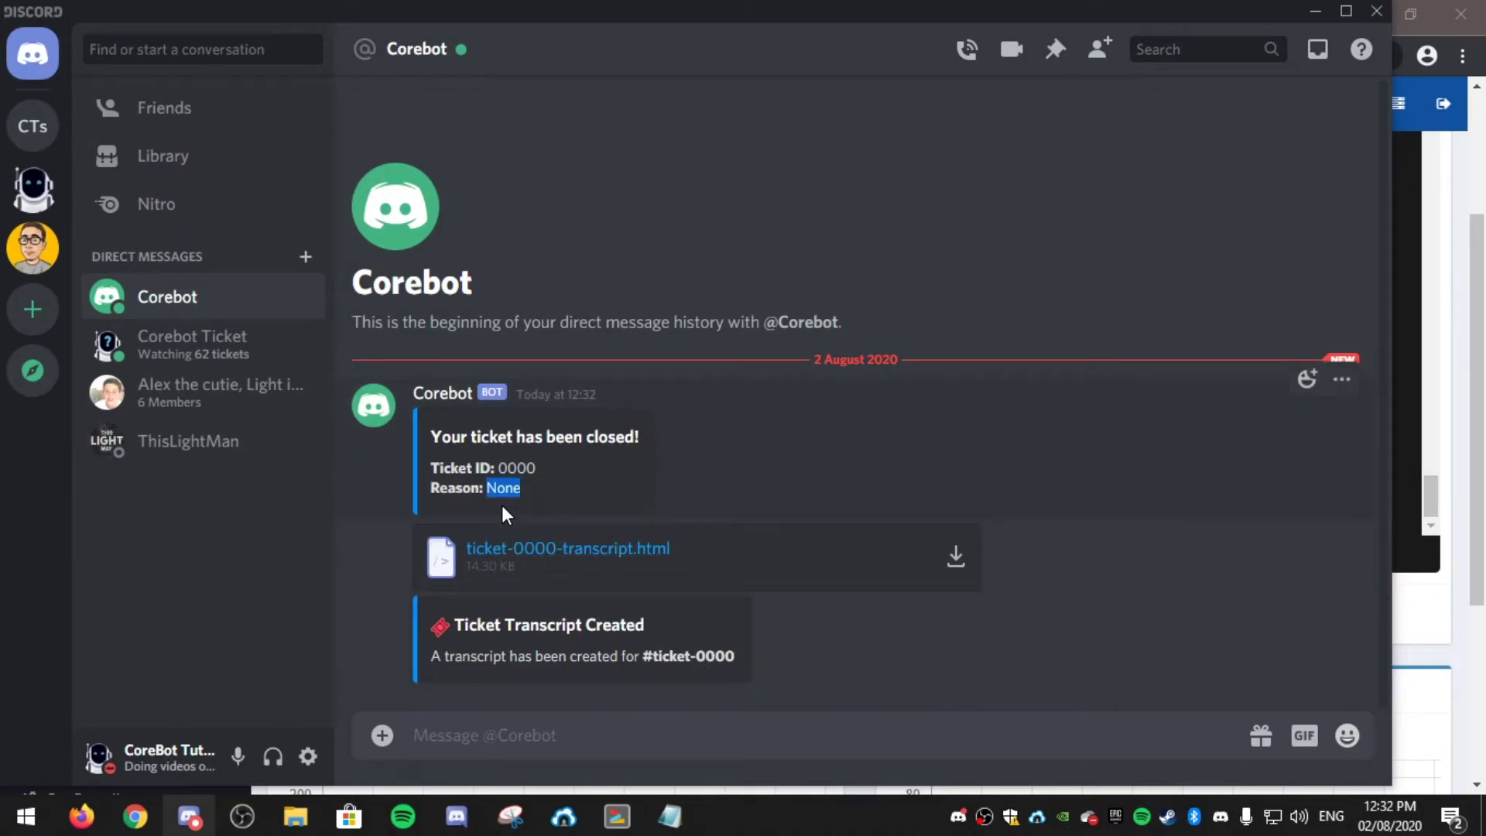
Step: Open the server's ticket-logs channel and download ticket-0000-transcript.html
{"action": "left_click", "coordinate": [29, 130]}
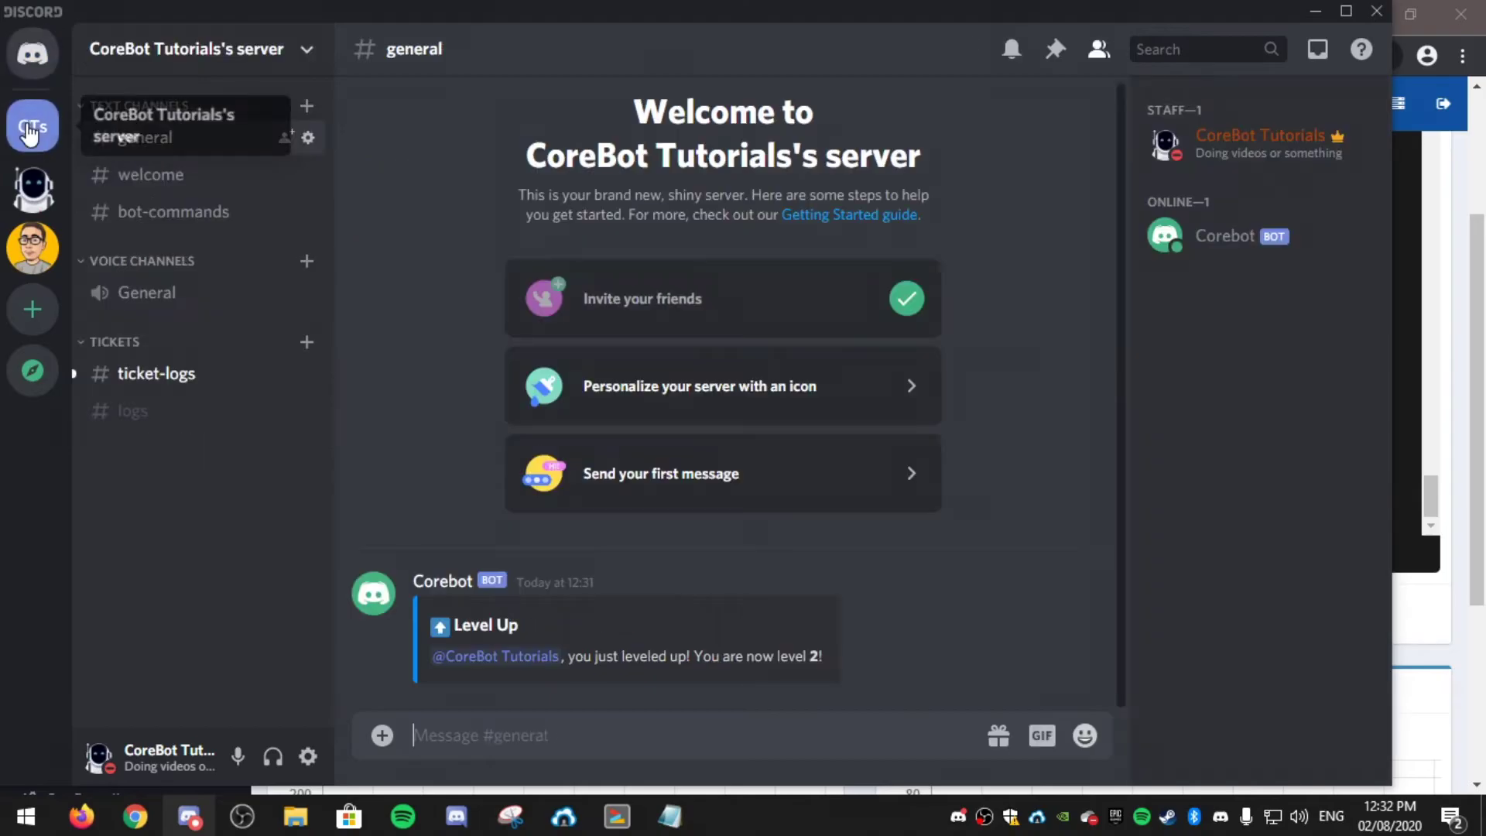
{"action": "left_click", "coordinate": [133, 370]}
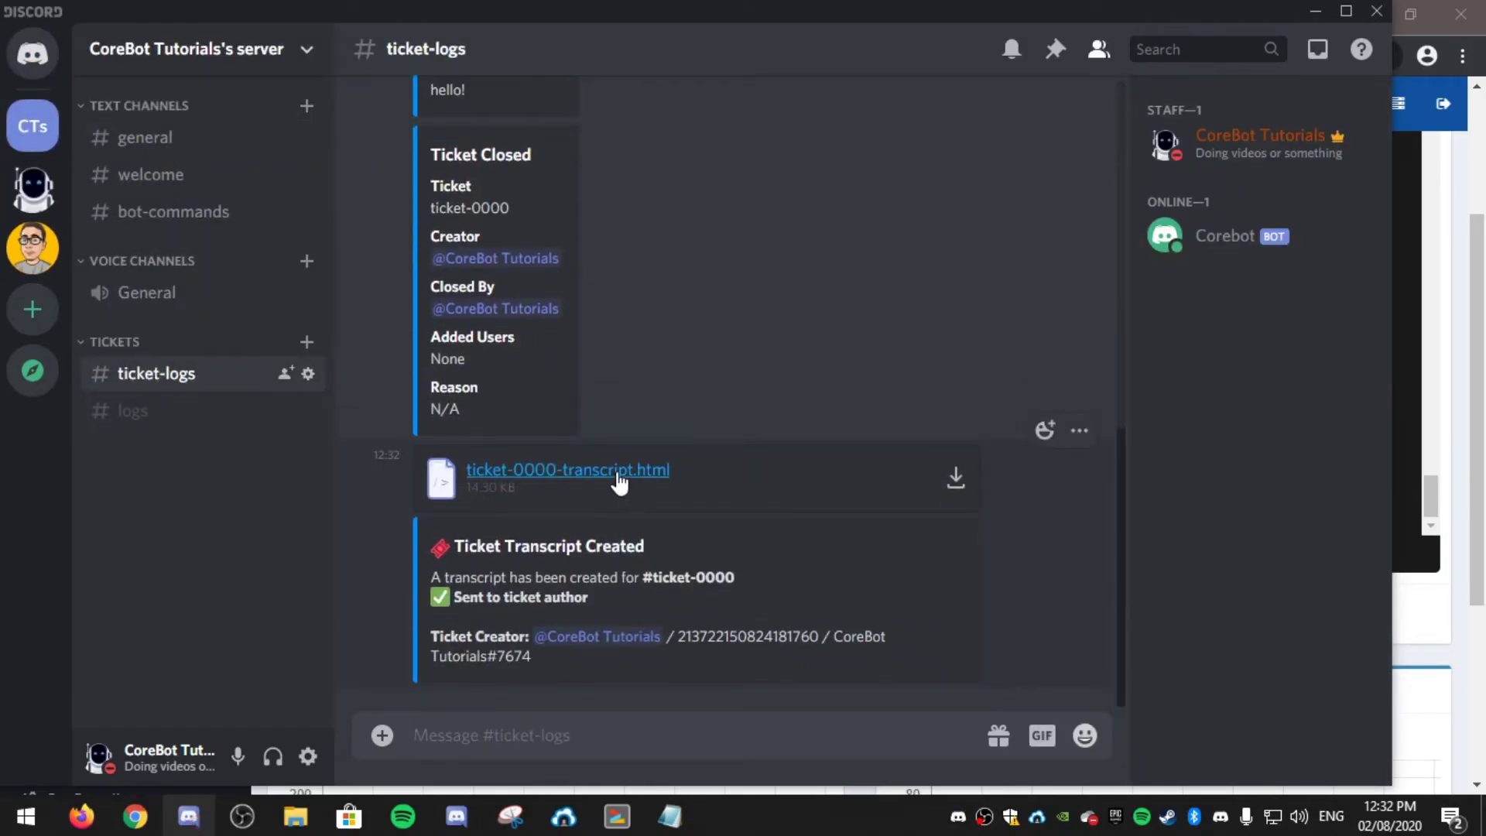
{"action": "left_click", "coordinate": [620, 474]}
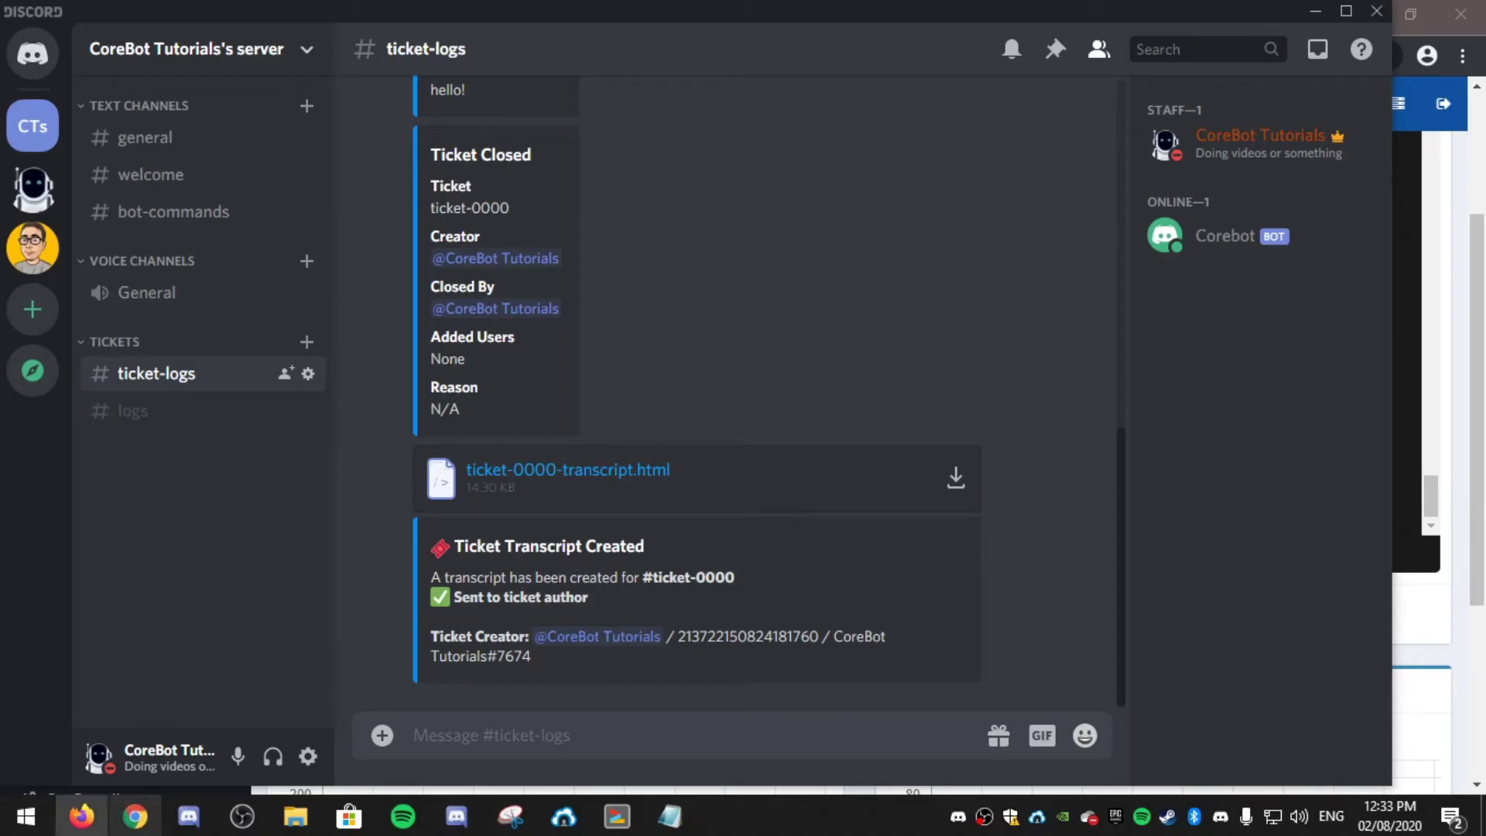
Step: Switch to Chrome, open the downloaded ticket-0000-transcript.html in a new tab, and review its messages
{"action": "left_click", "coordinate": [134, 817]}
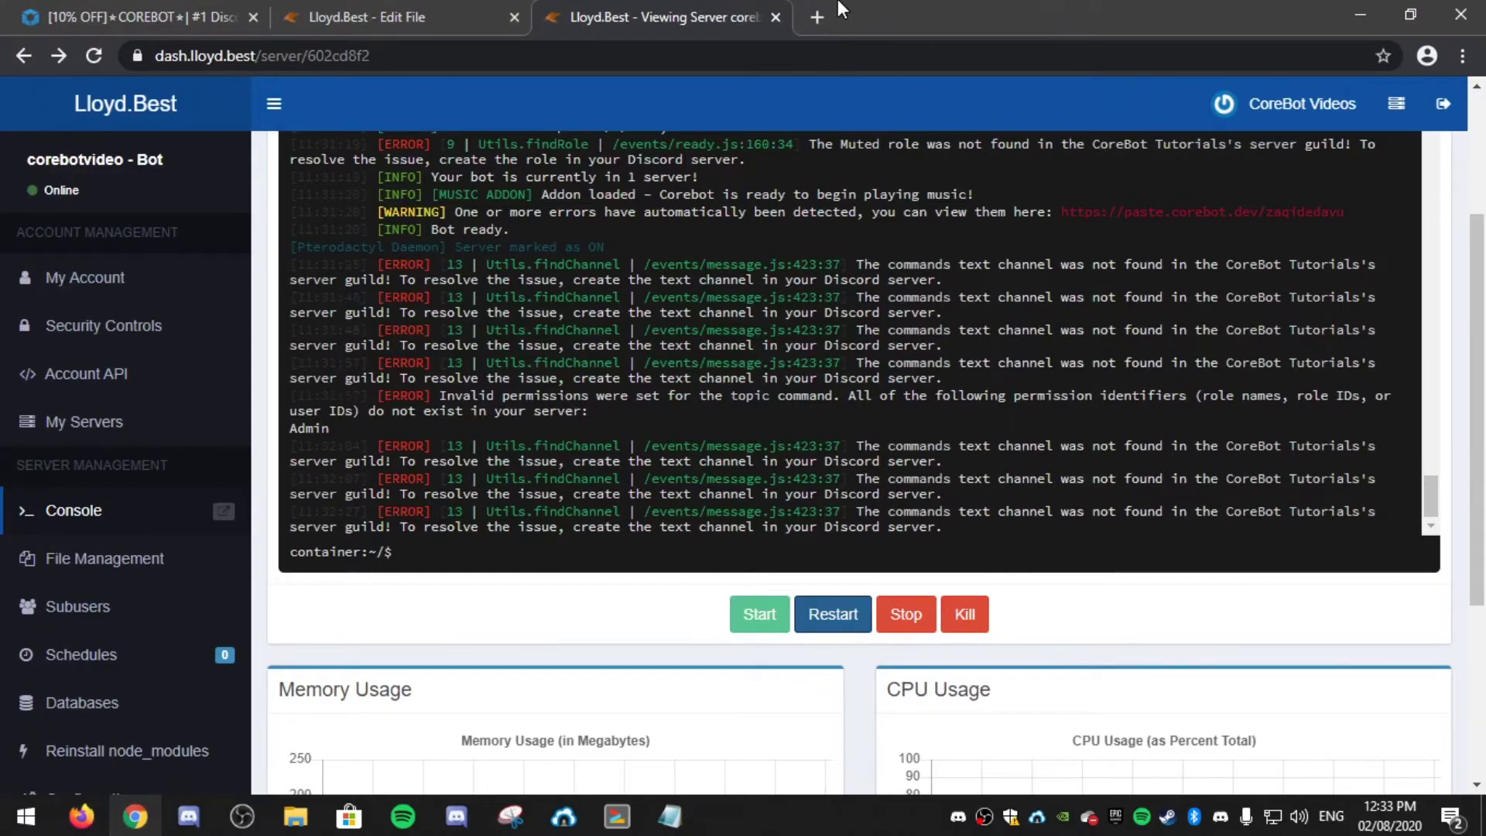
{"action": "left_click", "coordinate": [818, 17]}
{"action": "type", "text": "file:///C:/Users/lloyd/Downloads/ticket-0000-transcript.html"}
{"action": "key", "text": "Return"}
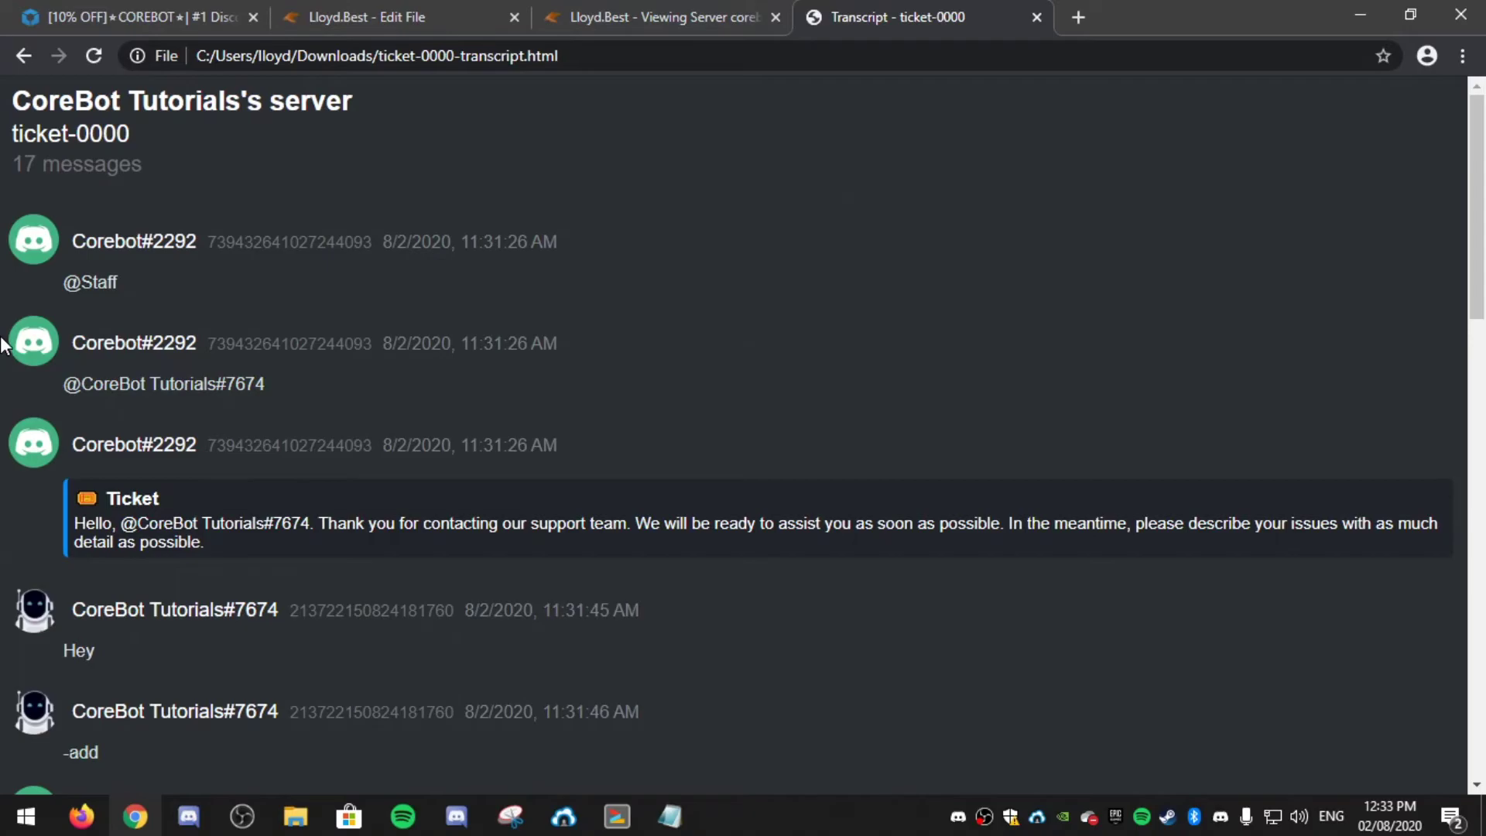
{"action": "scroll", "coordinate": [742, 385], "scroll_direction": "down", "scroll_amount": 15}
{"action": "scroll", "coordinate": [211, 484], "scroll_direction": "down", "scroll_amount": 1}
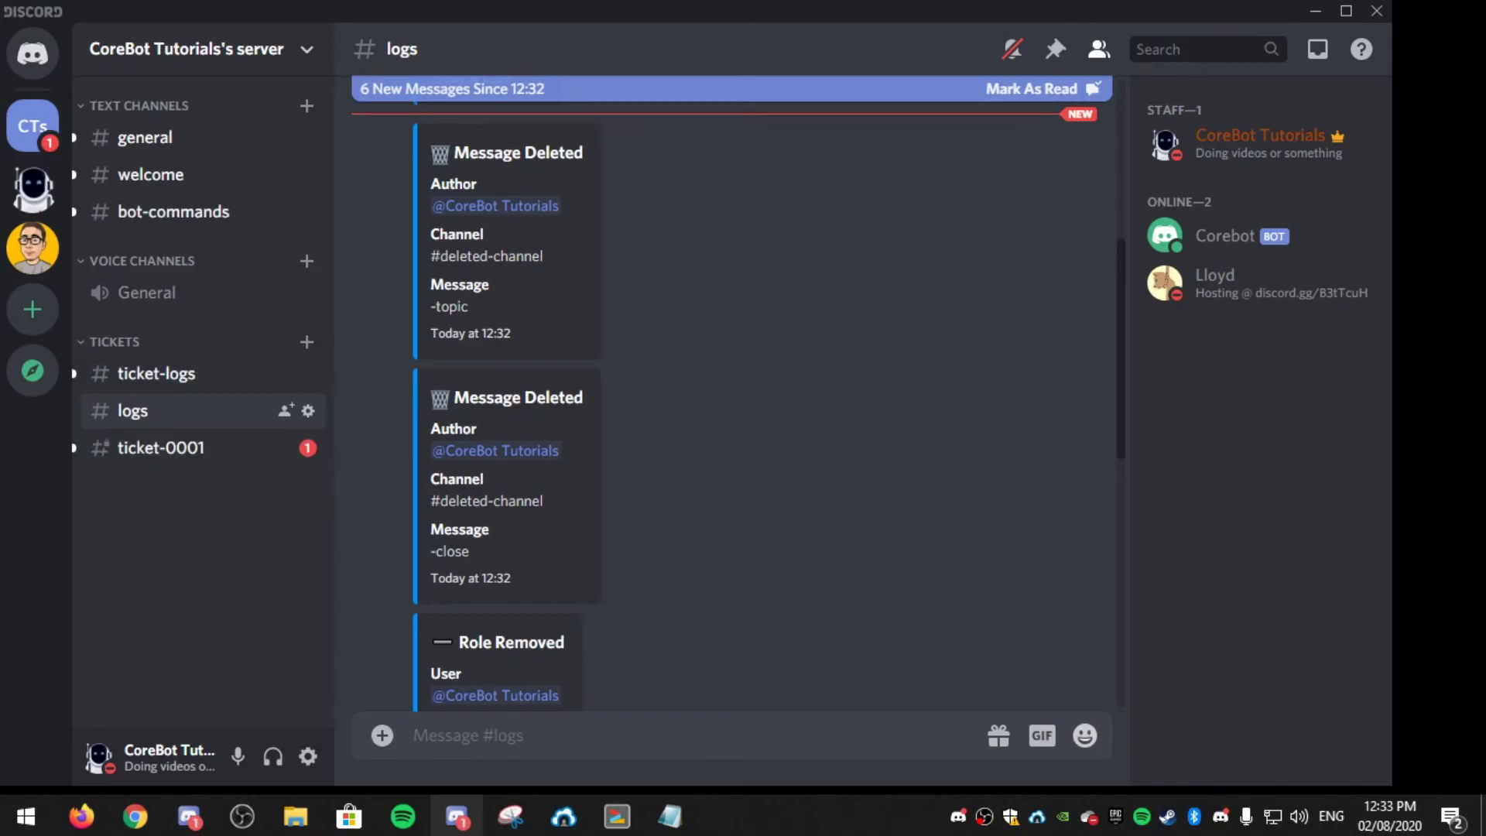
Step: Open ticket-0001 and close it from the staff account with the reason "Not needed"
{"action": "left_click", "coordinate": [194, 446]}
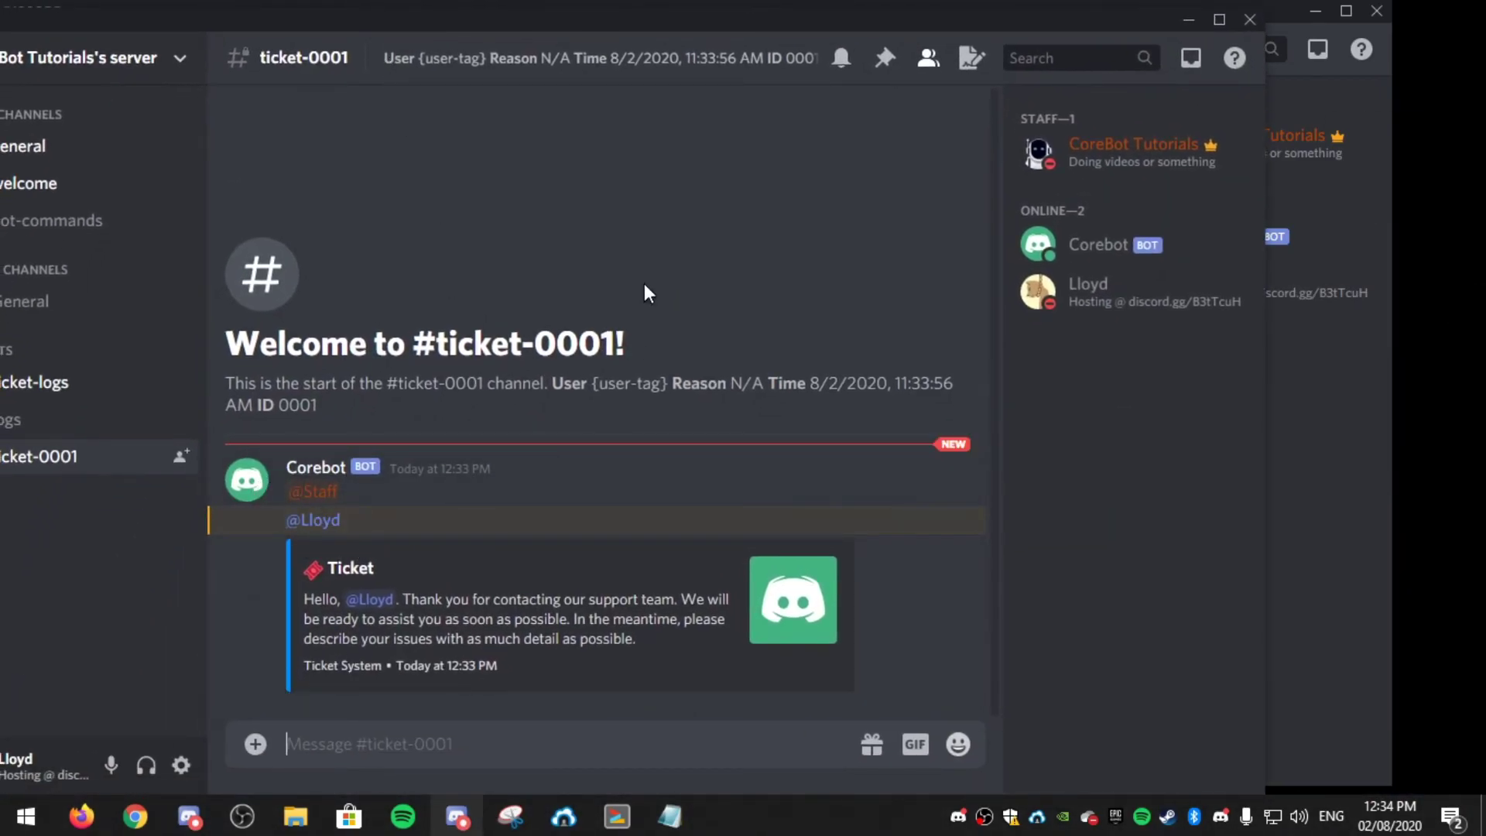
{"action": "left_click_drag", "start_coordinate": [527, 11], "coordinate": [1485, 12]}
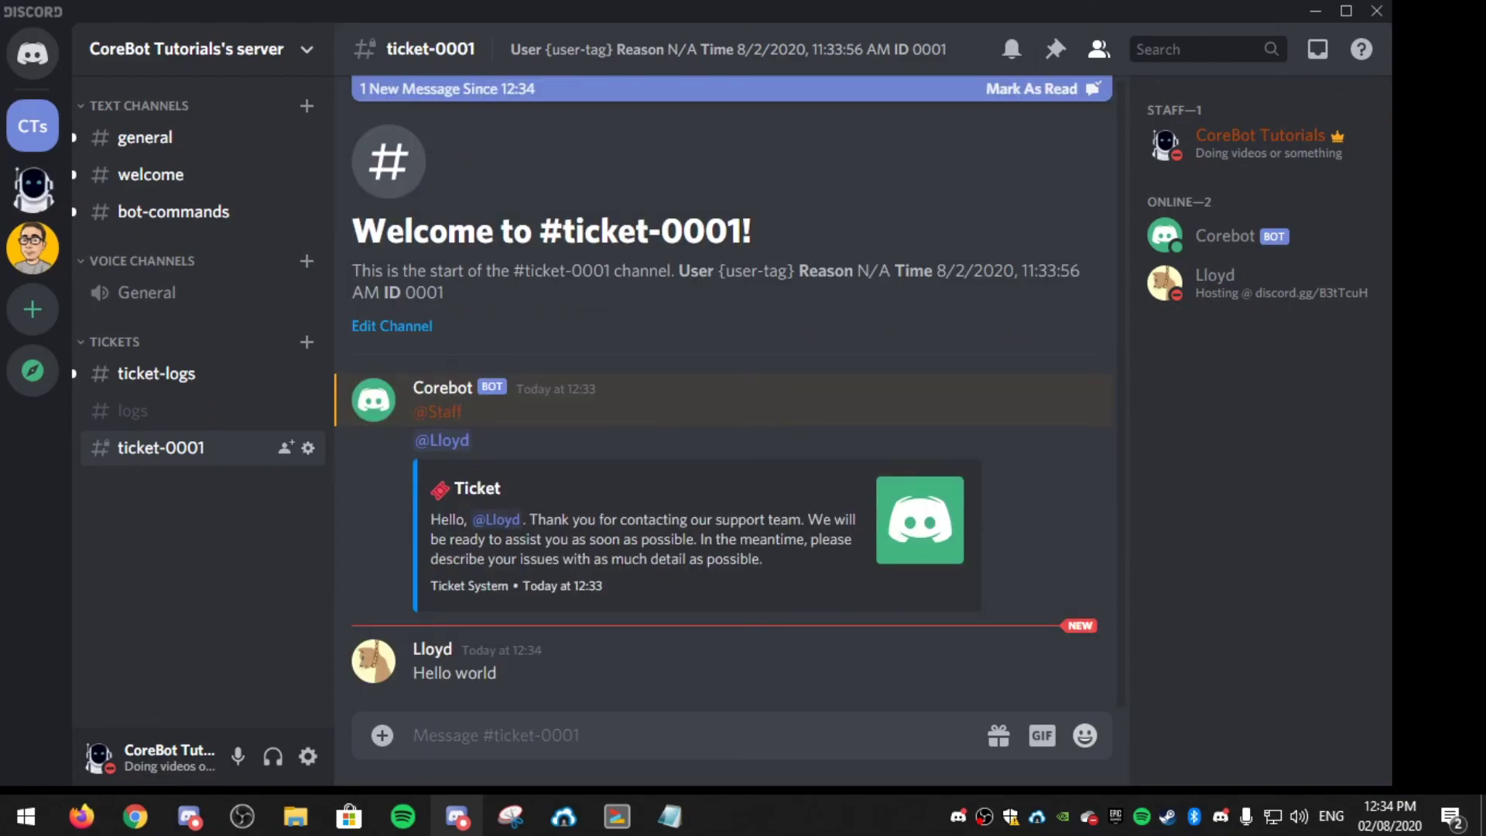
{"action": "left_click", "coordinate": [704, 733]}
{"action": "type", "text": "-close"}
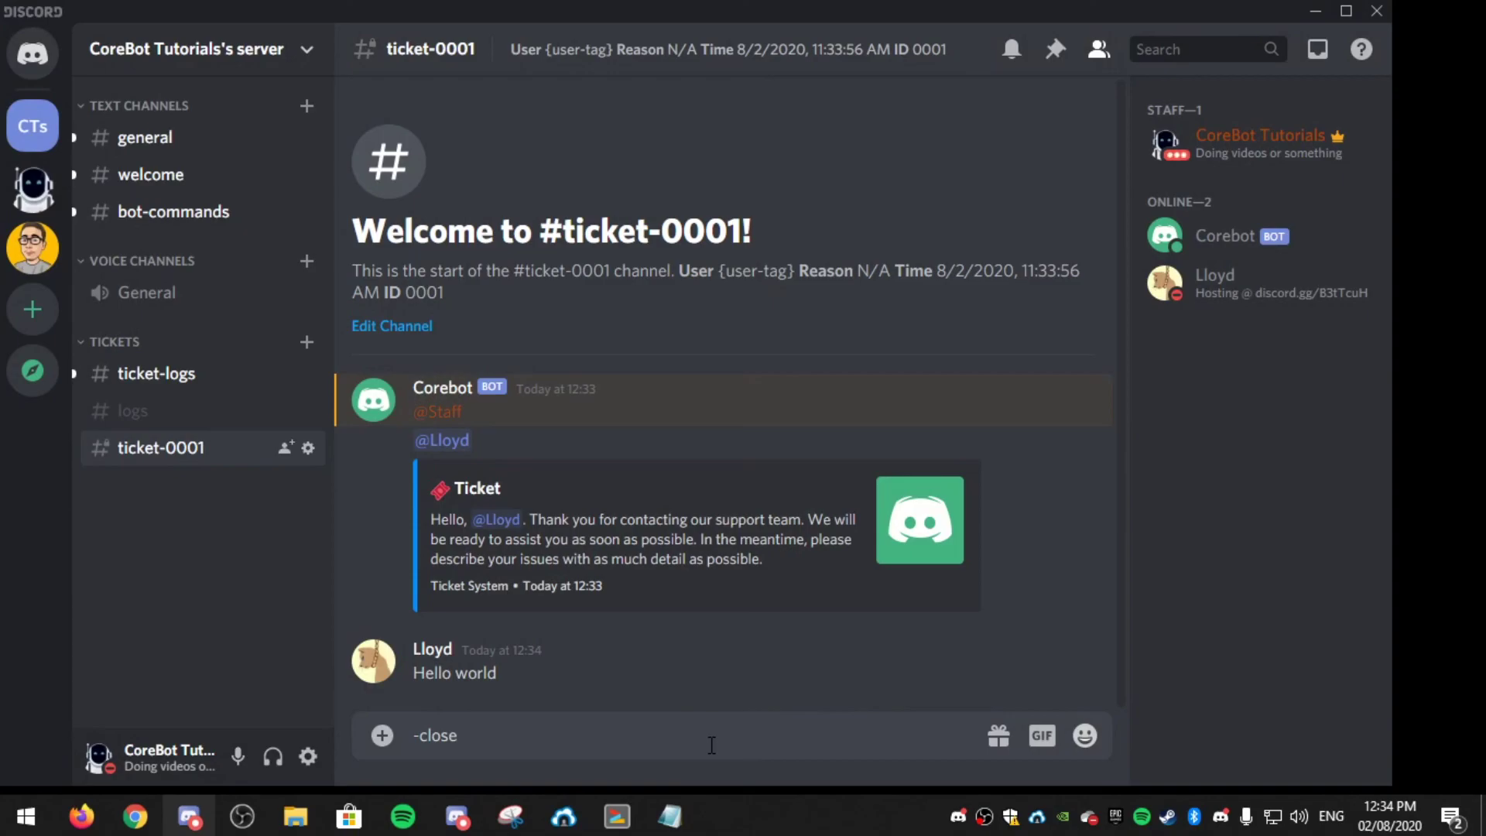
{"action": "type", "text": " Not needed"}
{"action": "key", "text": "Return"}
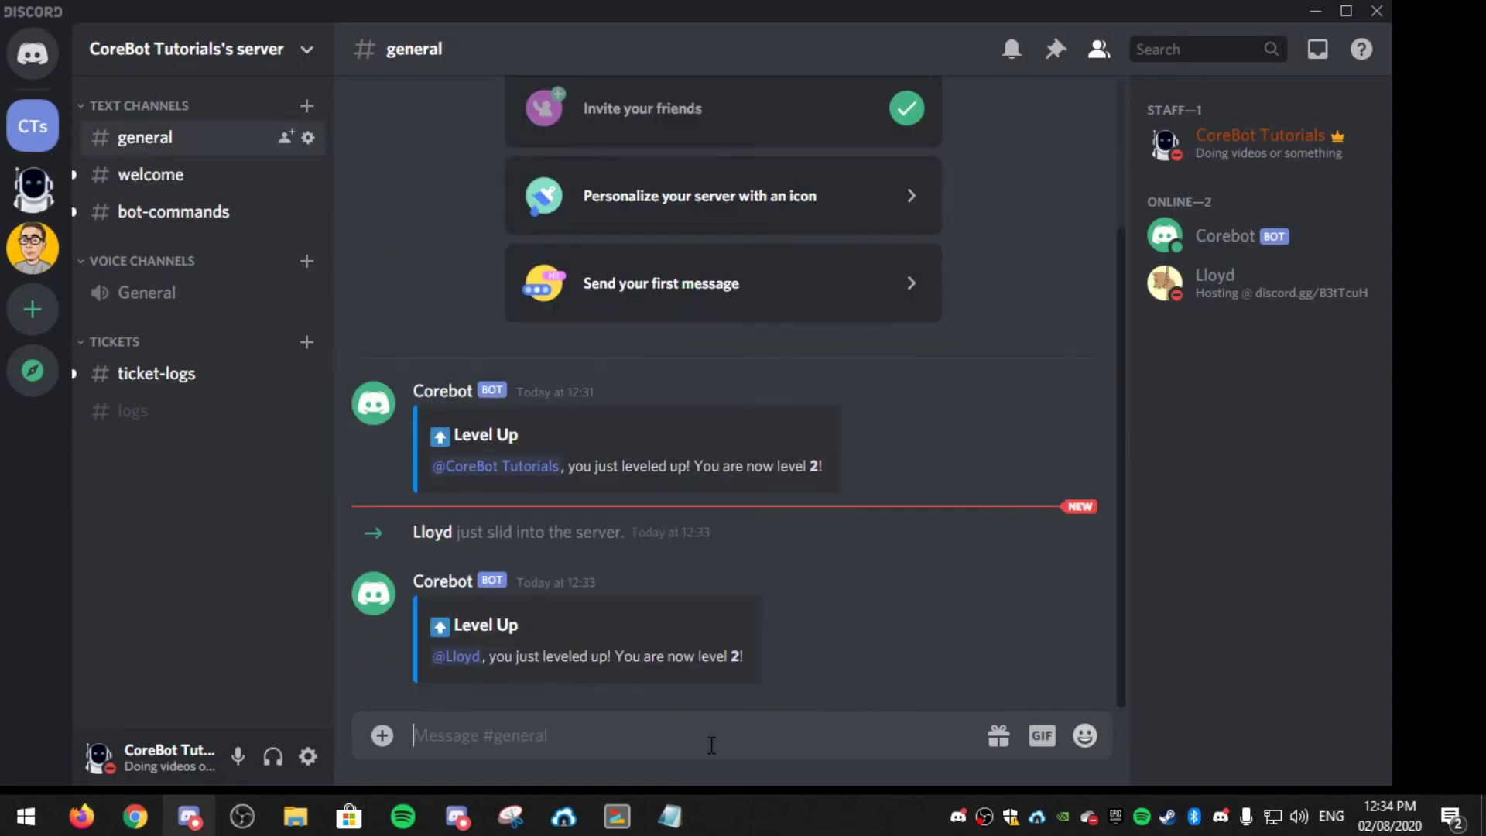